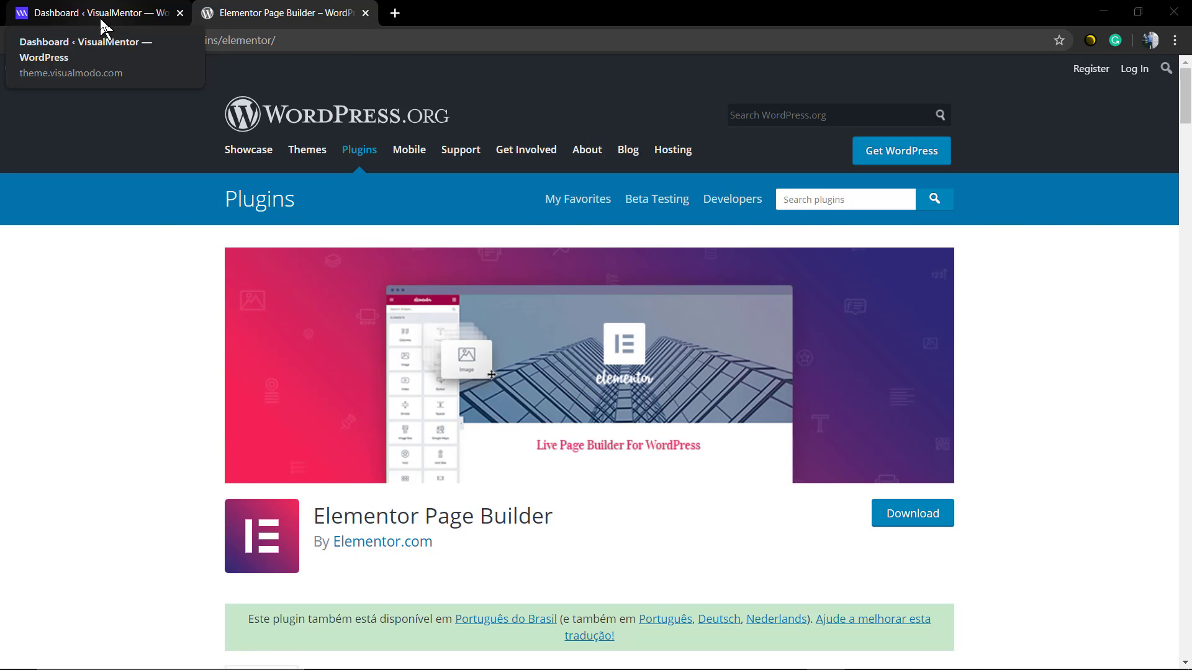
- Switch from the Elementor plugin page to the WordPress admin Dashboard tab
click(102, 19)
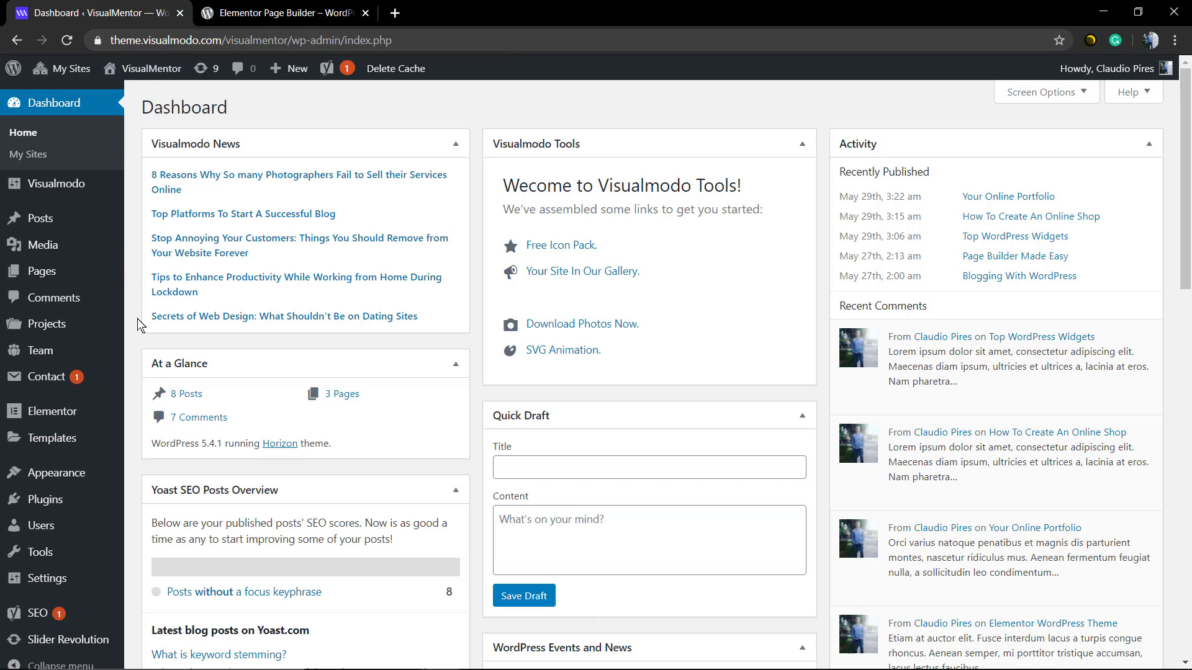
- Add a new page titled 'Import Video Tutorial'
mouse_move(62, 273)
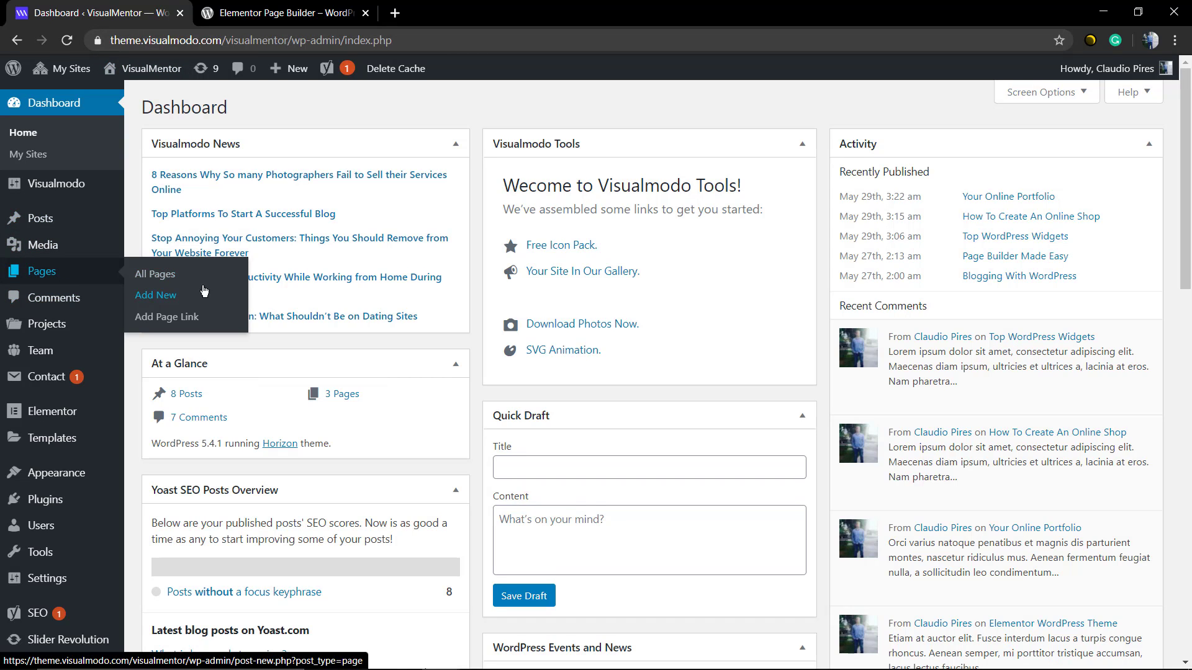
click(204, 292)
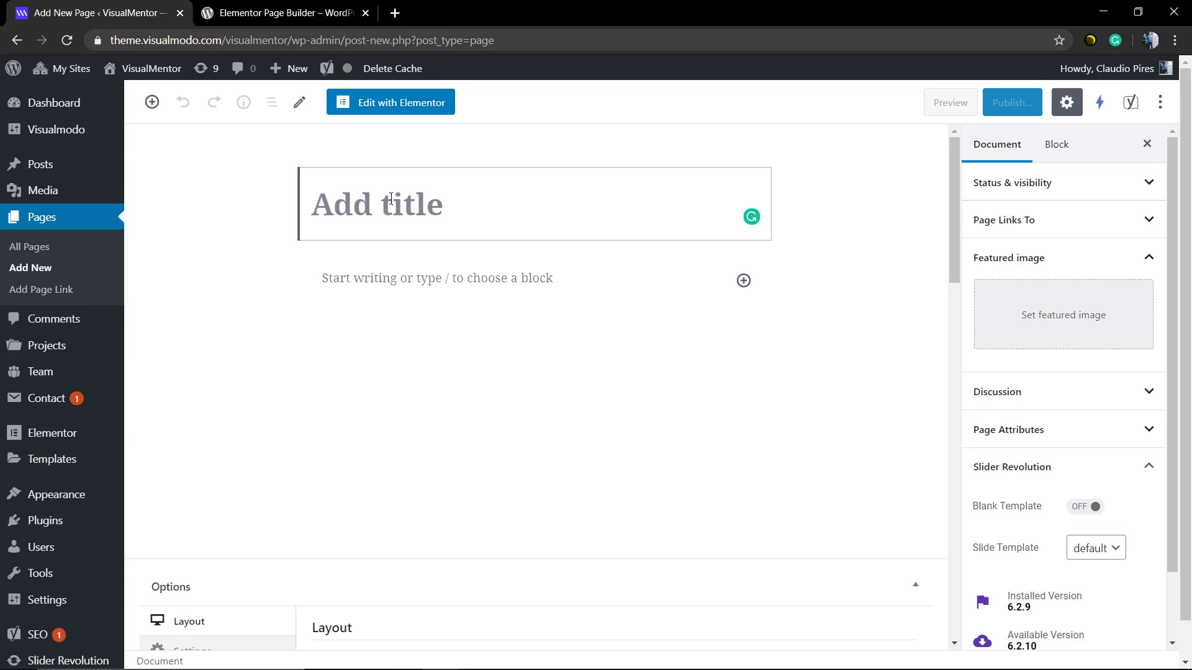
text(I)
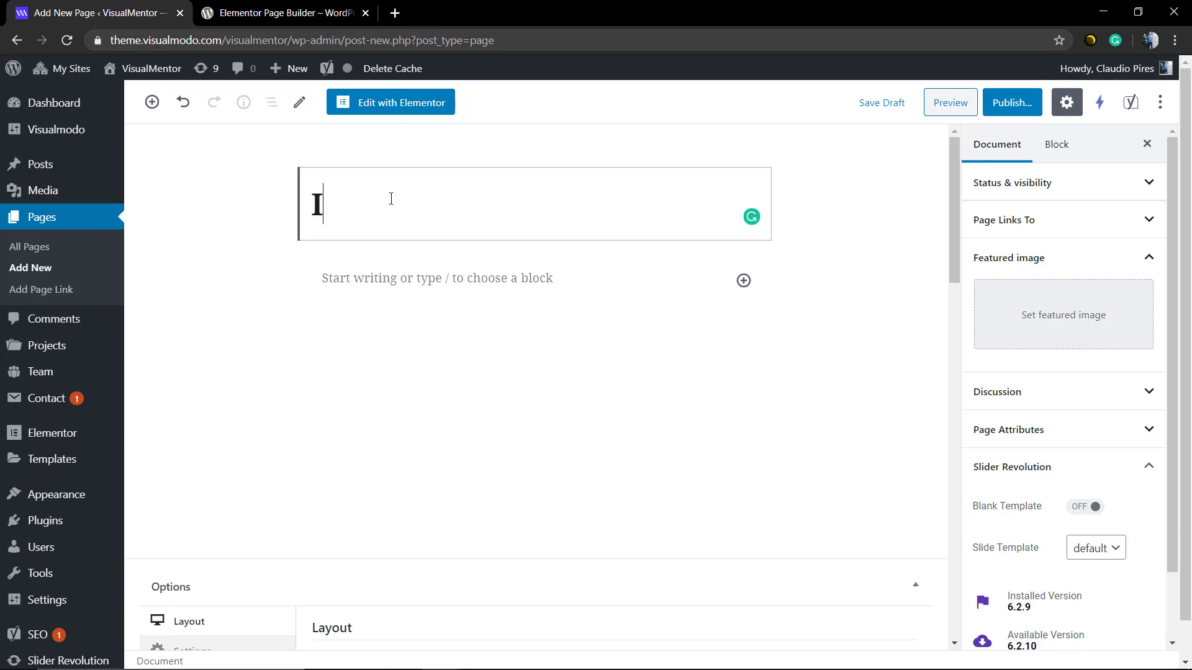
text(mport Vi)
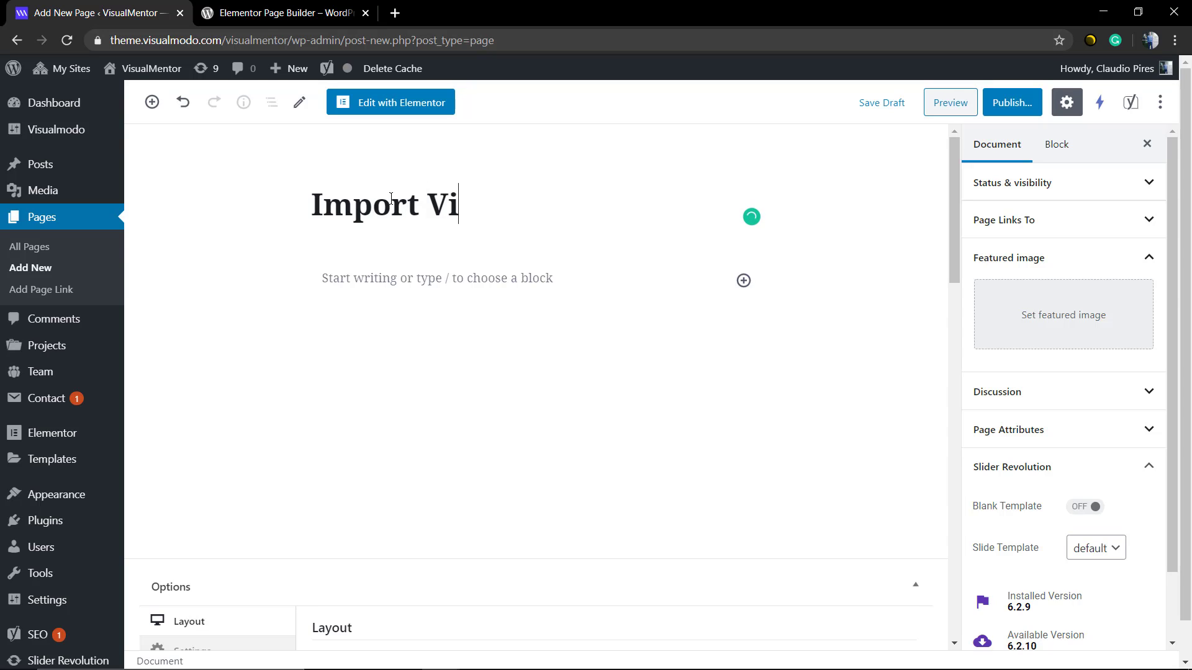
key(BackSpace)
key(BackSpace)
text(Video )
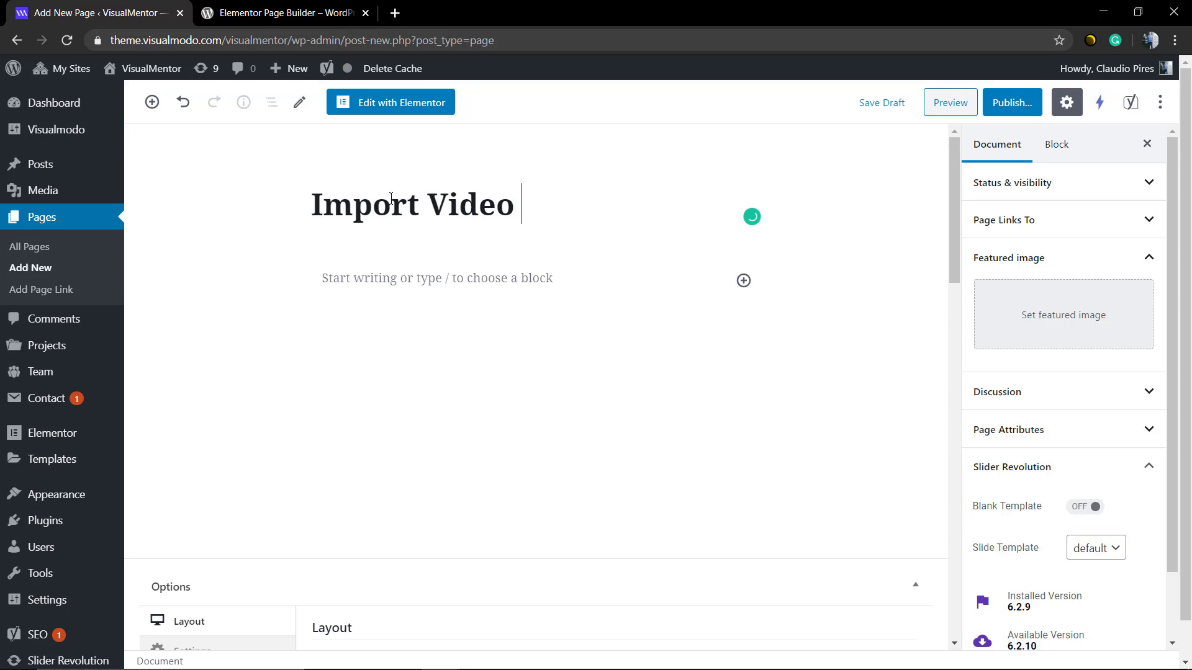
text(Tutorial)
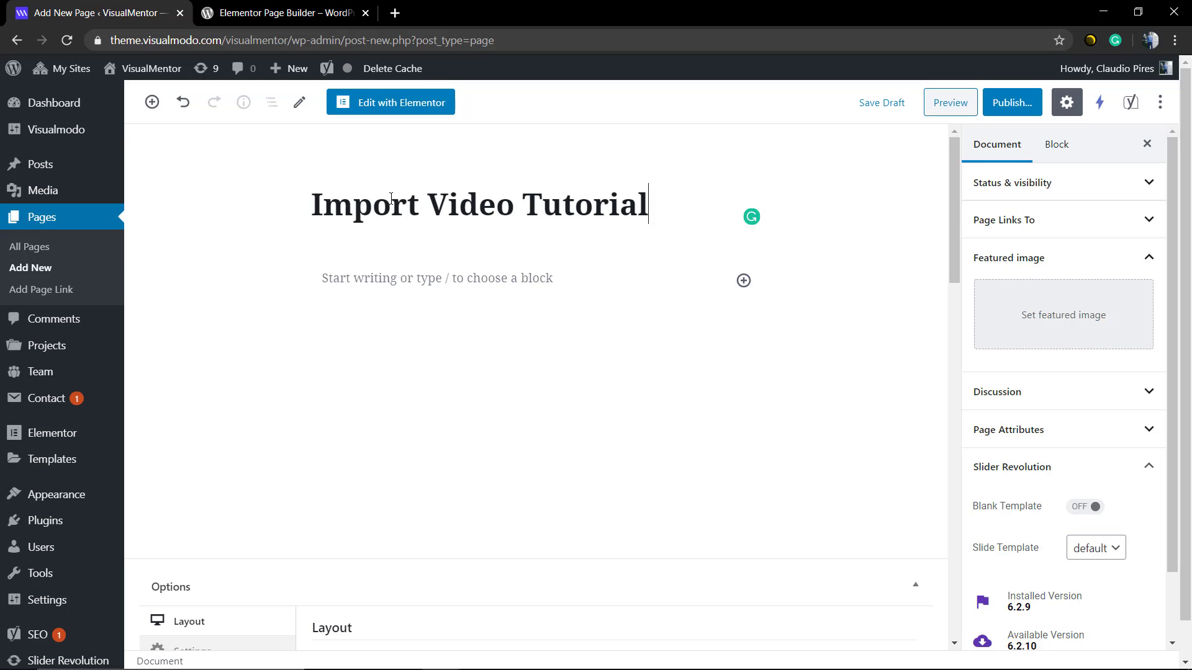
- Open the page with Elementor and glance at Global widgets before returning to Elements
click(406, 104)
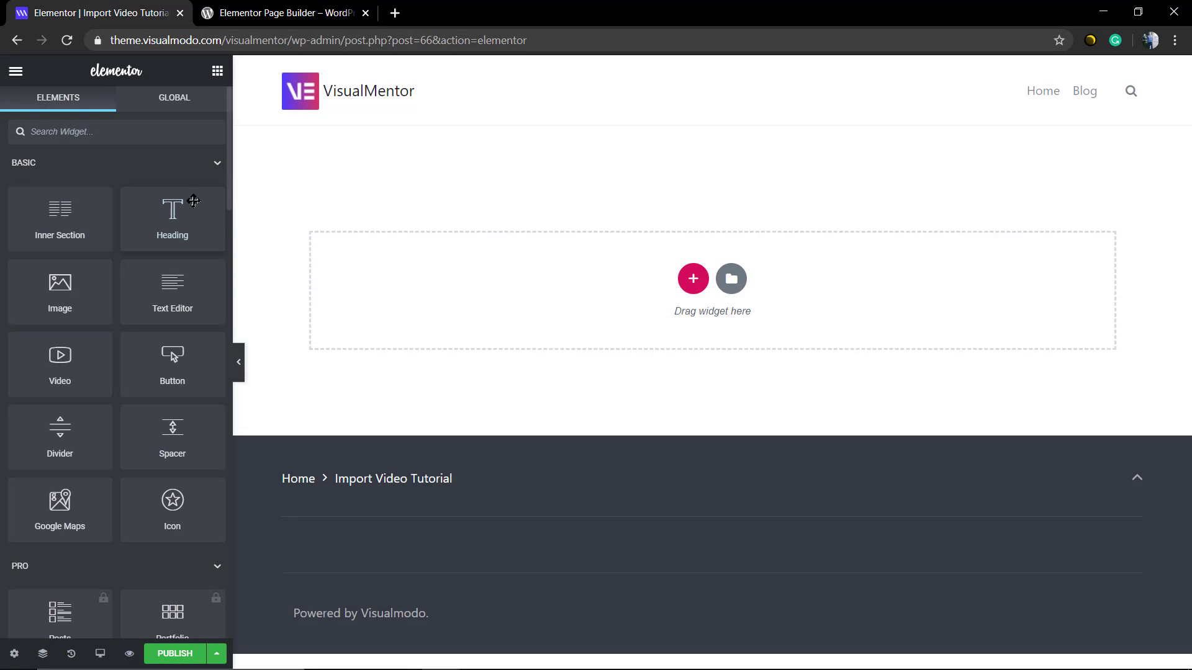
click(163, 105)
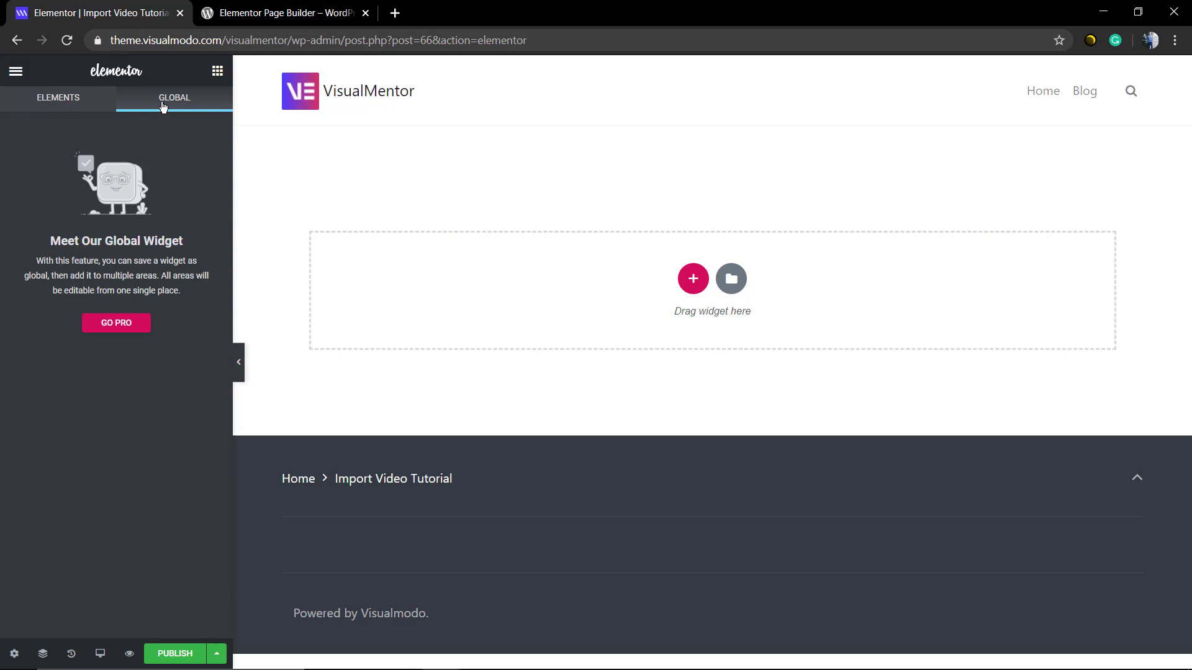
click(58, 105)
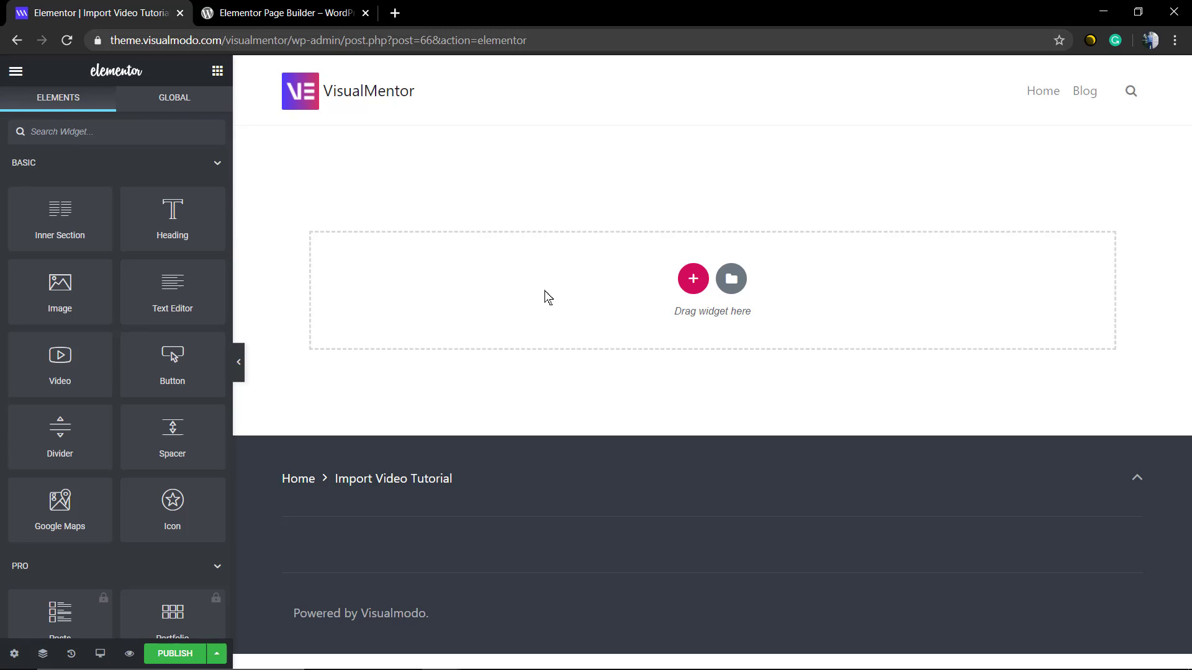
- In the template library, sort Pages by Trending and insert the Homepage – Agency template
click(731, 281)
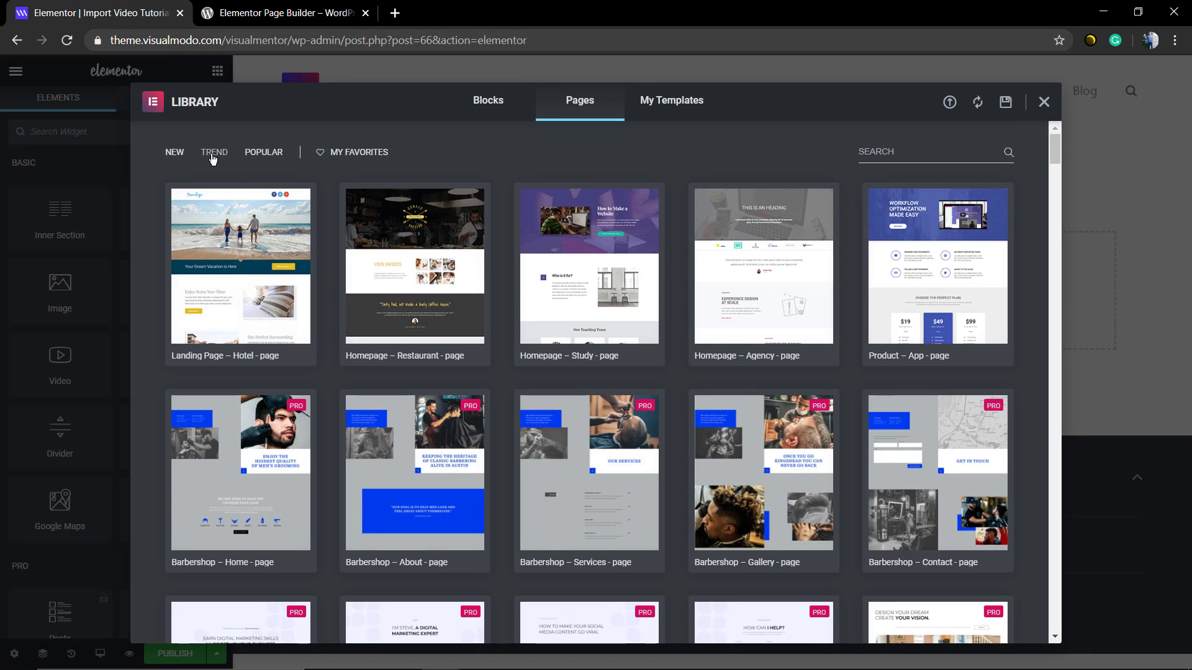
click(242, 161)
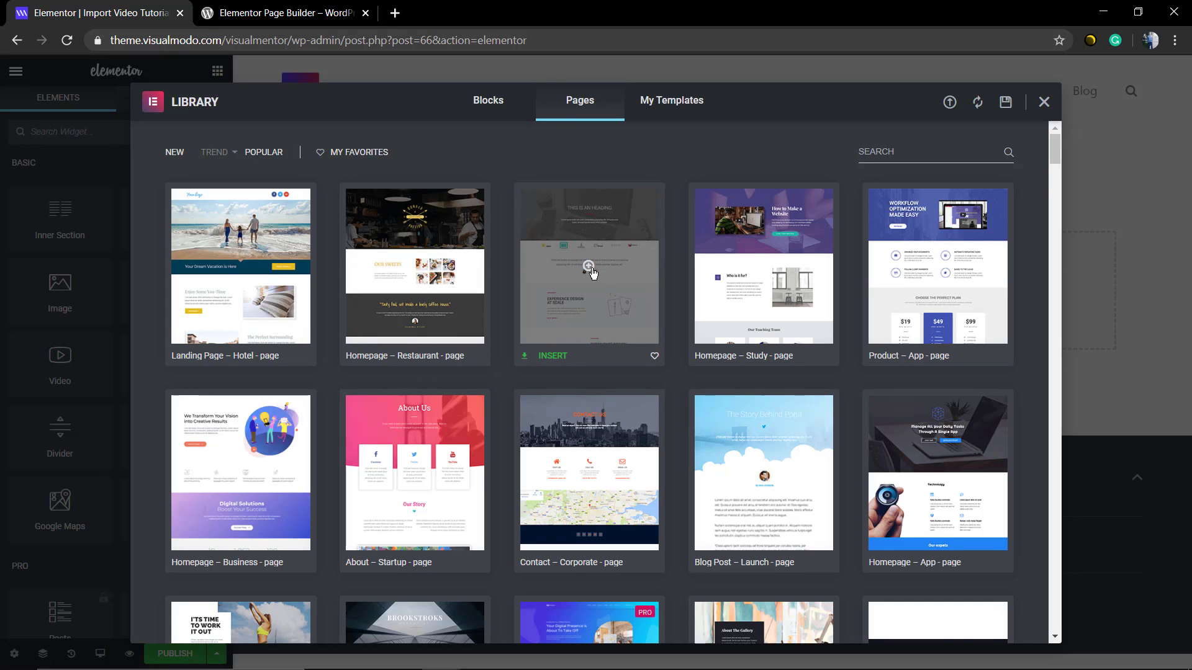
click(522, 359)
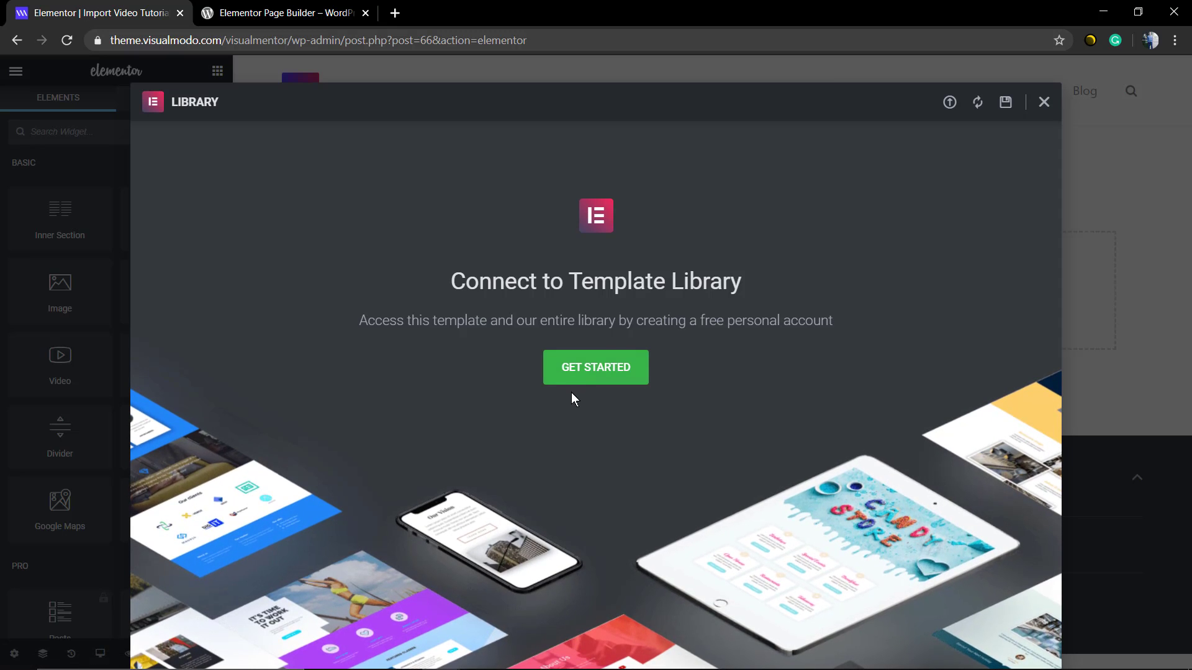
- Sign up for a new Elementor account with an e-mail address and password
click(562, 373)
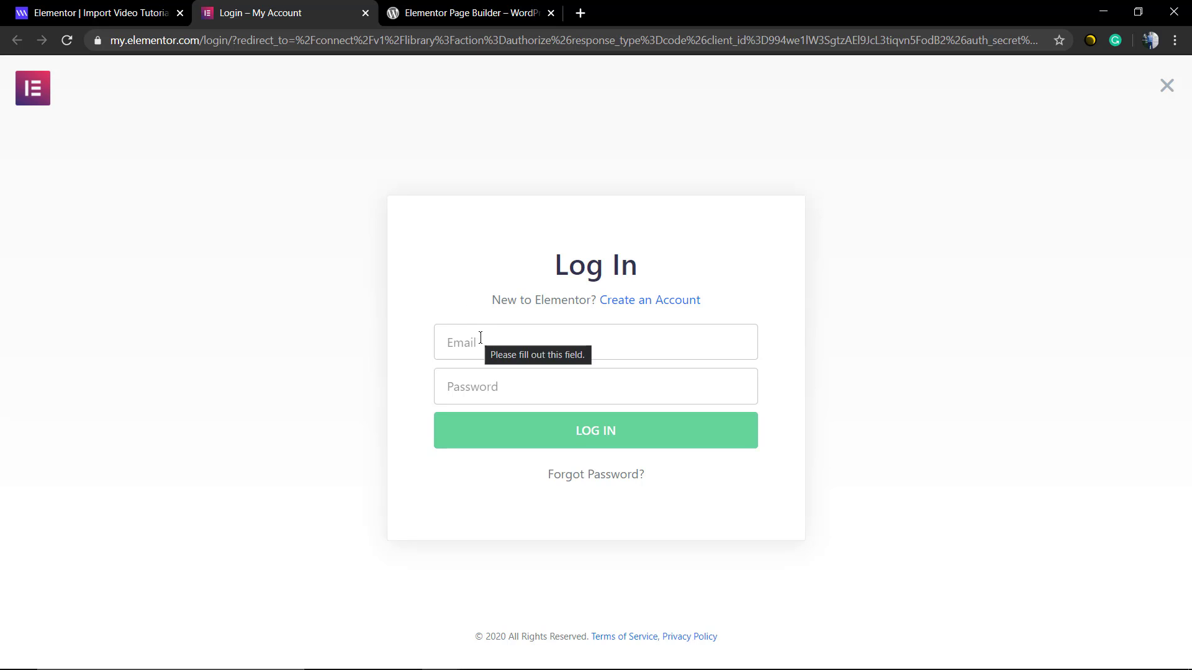
click(606, 301)
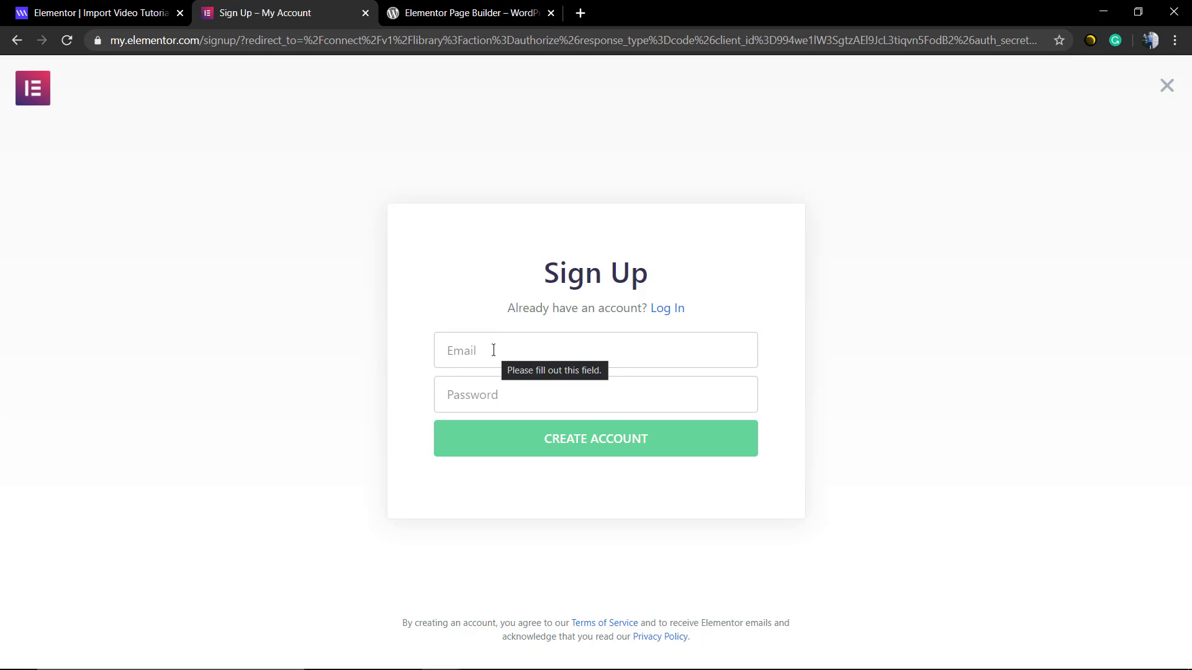
click(493, 350)
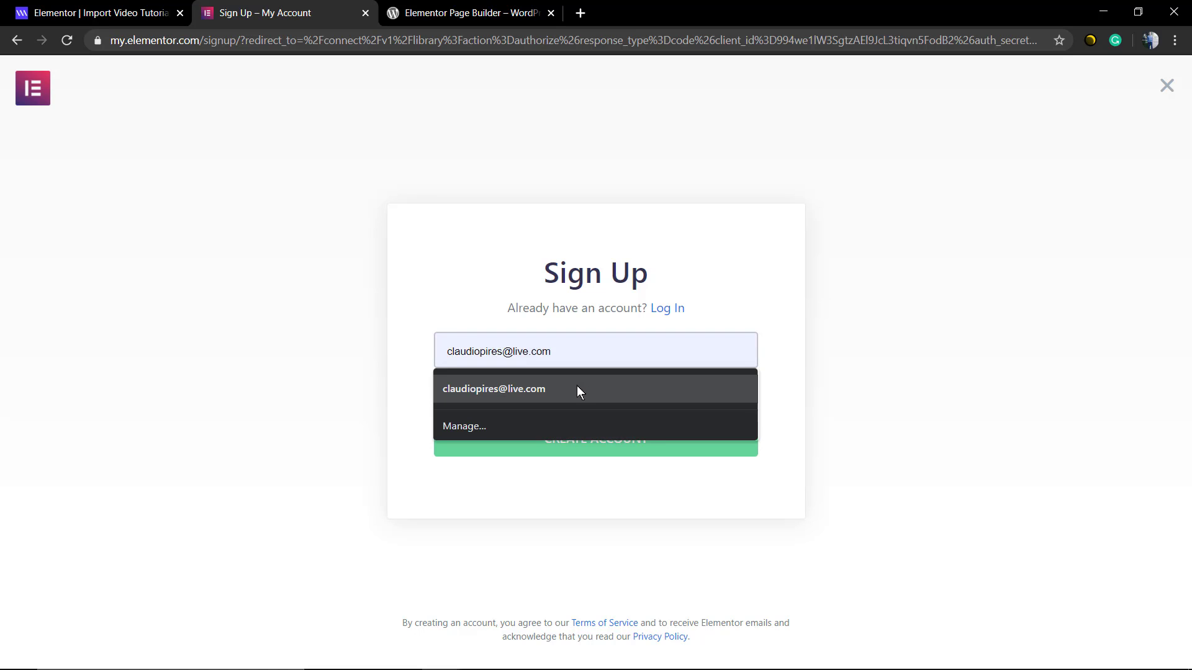
click(577, 389)
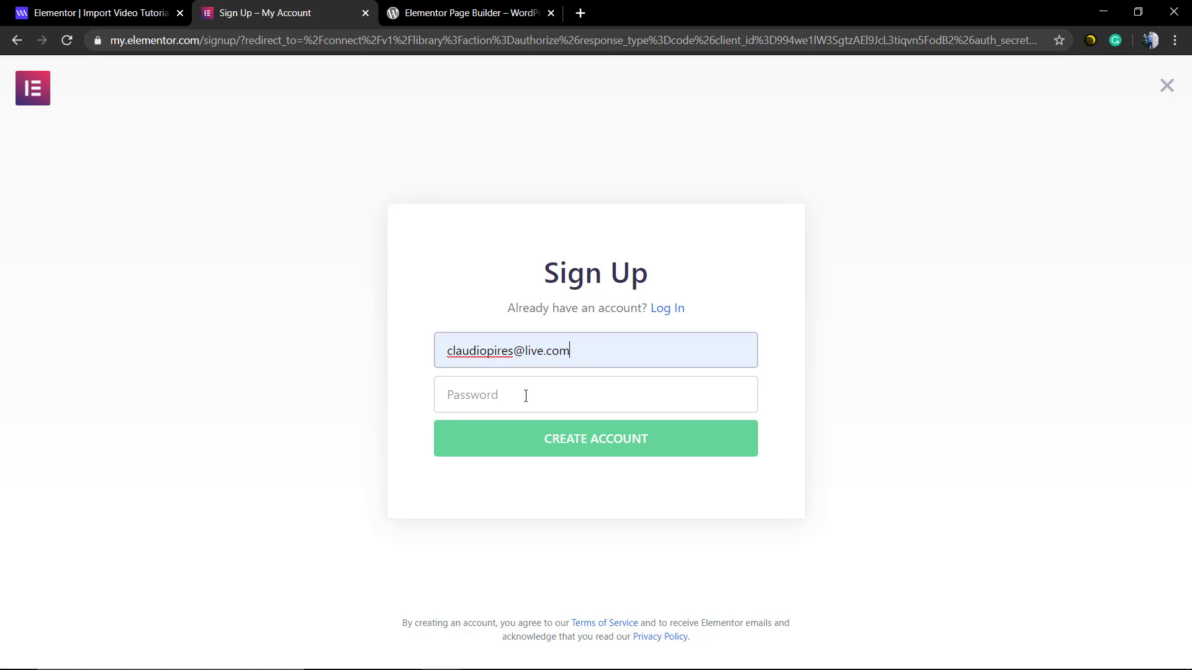
click(539, 397)
text(••)
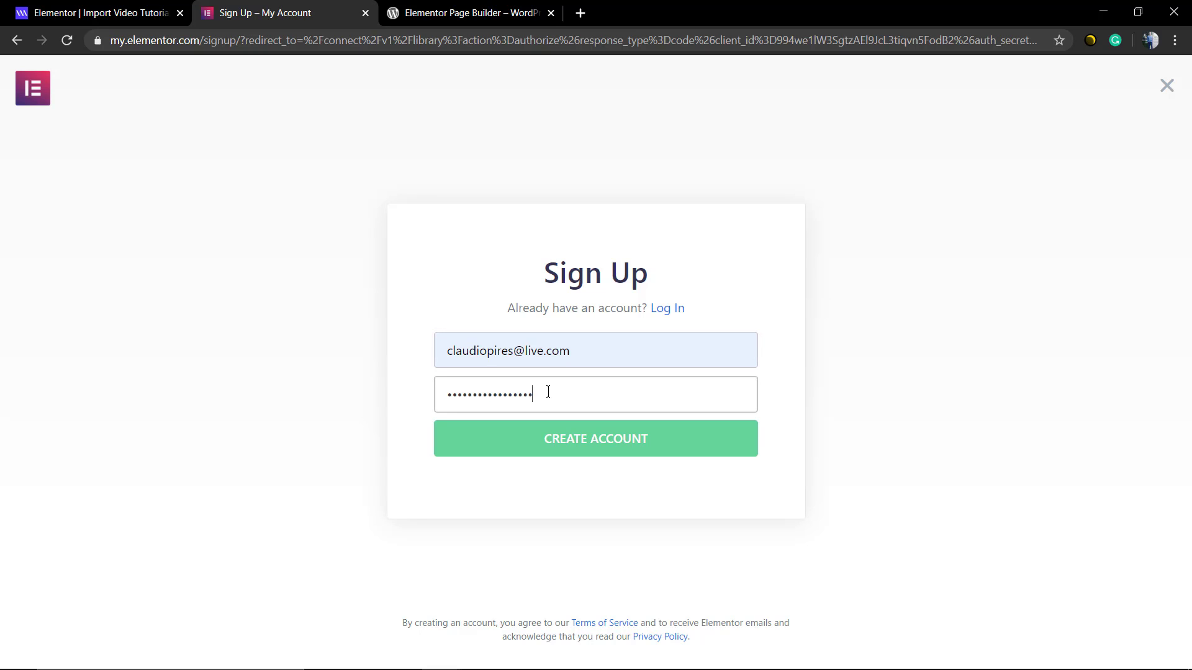
text(•)
key(Return)
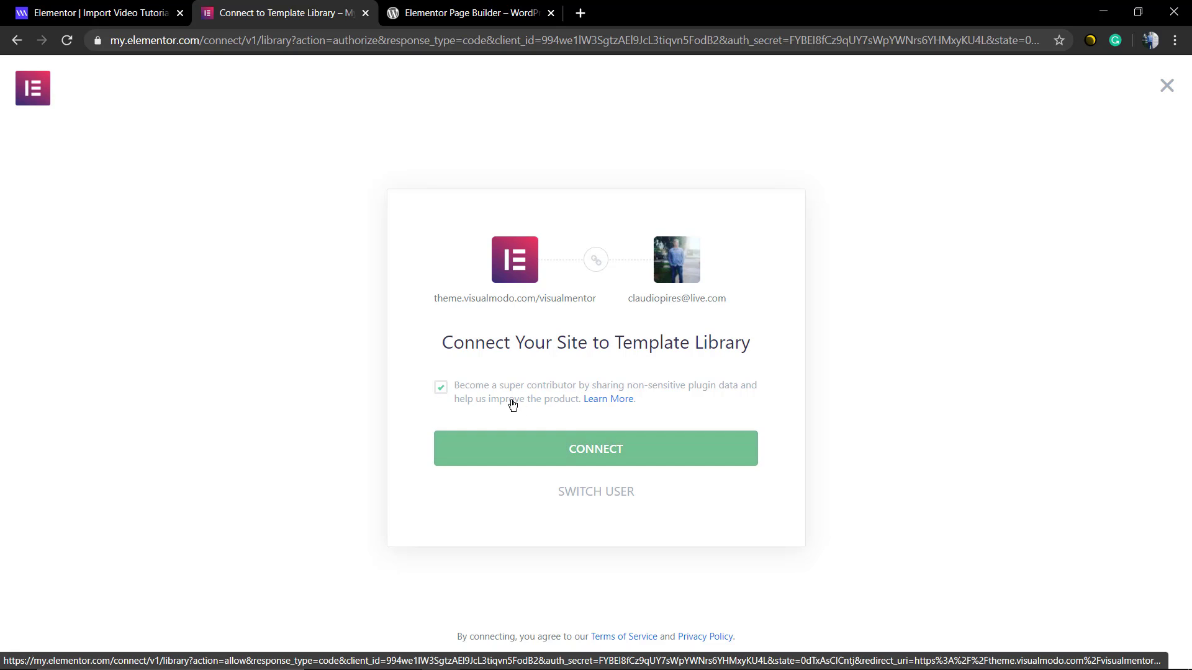
- Uncheck the super contributor option and connect the site to the Template Library
click(446, 397)
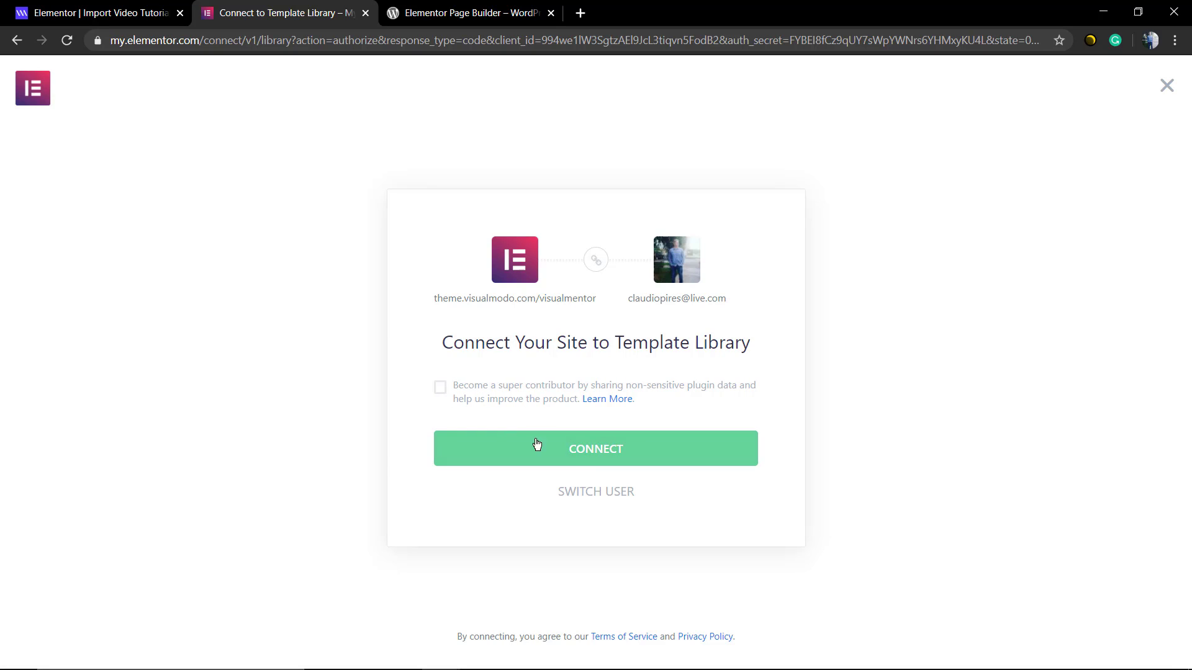
click(535, 457)
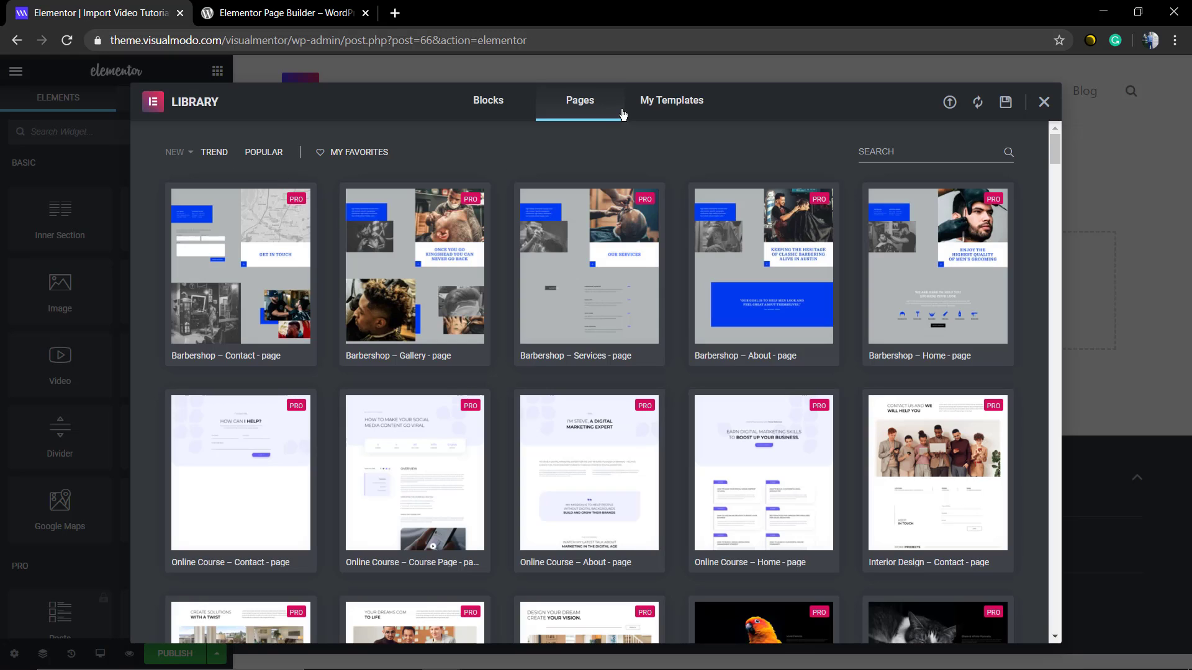
- From the library's Blocks tab, insert the dark capital management hero block
click(652, 101)
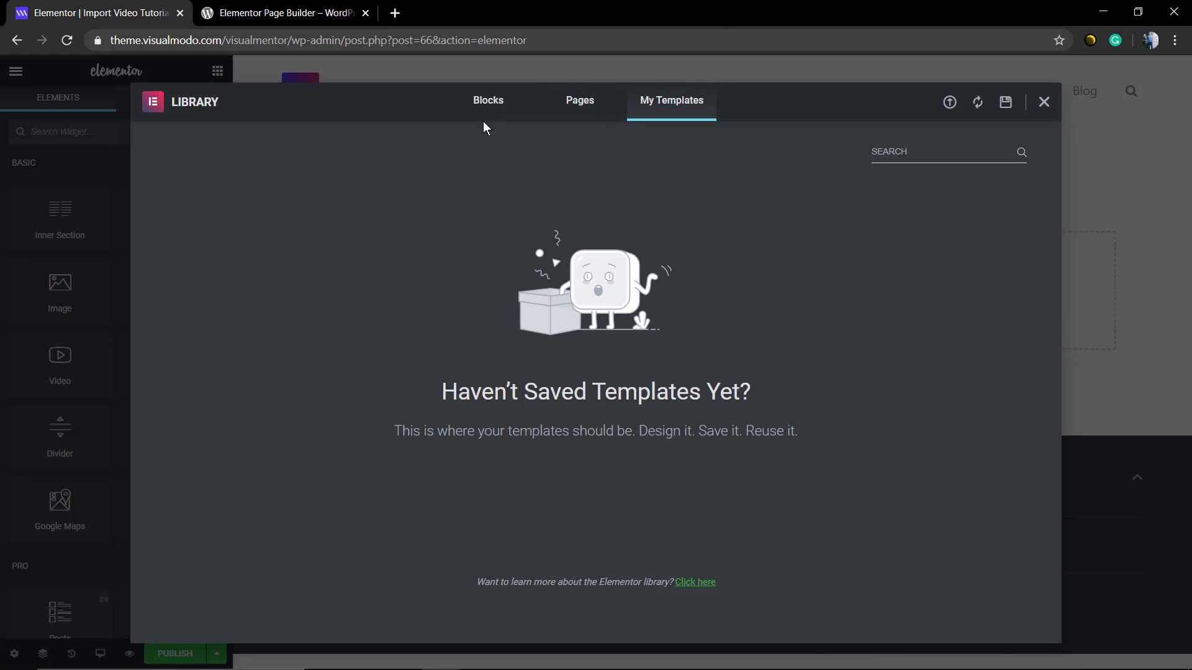
click(501, 110)
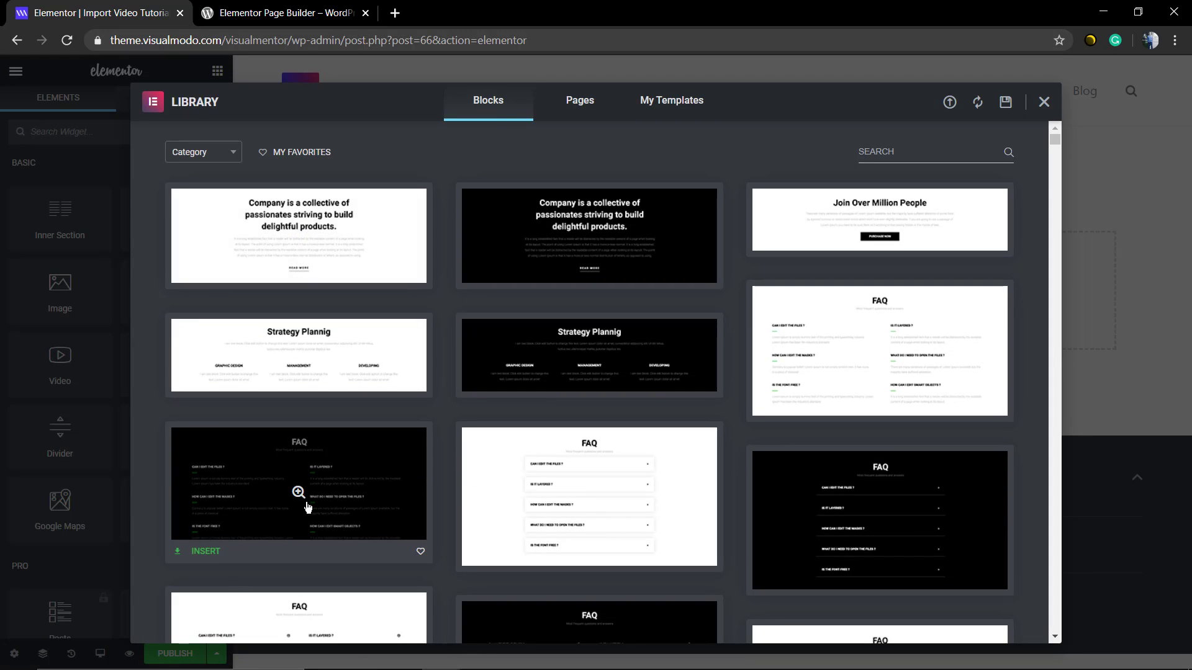
scroll(816, 434, down, 5)
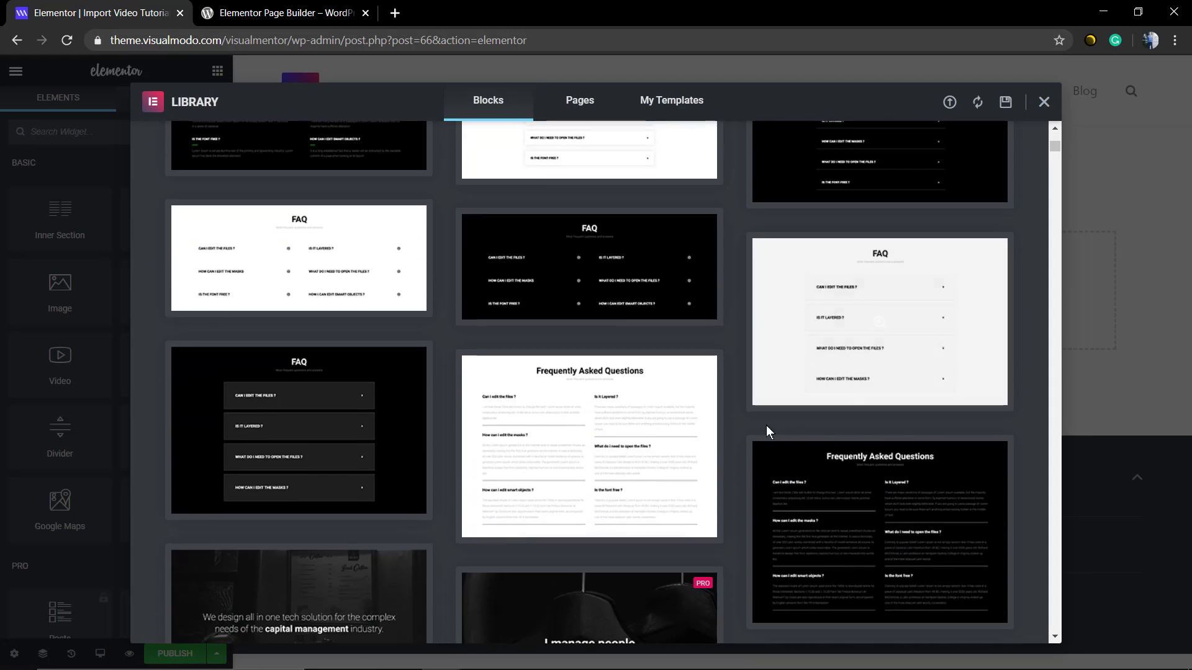
scroll(298, 568, down, 4)
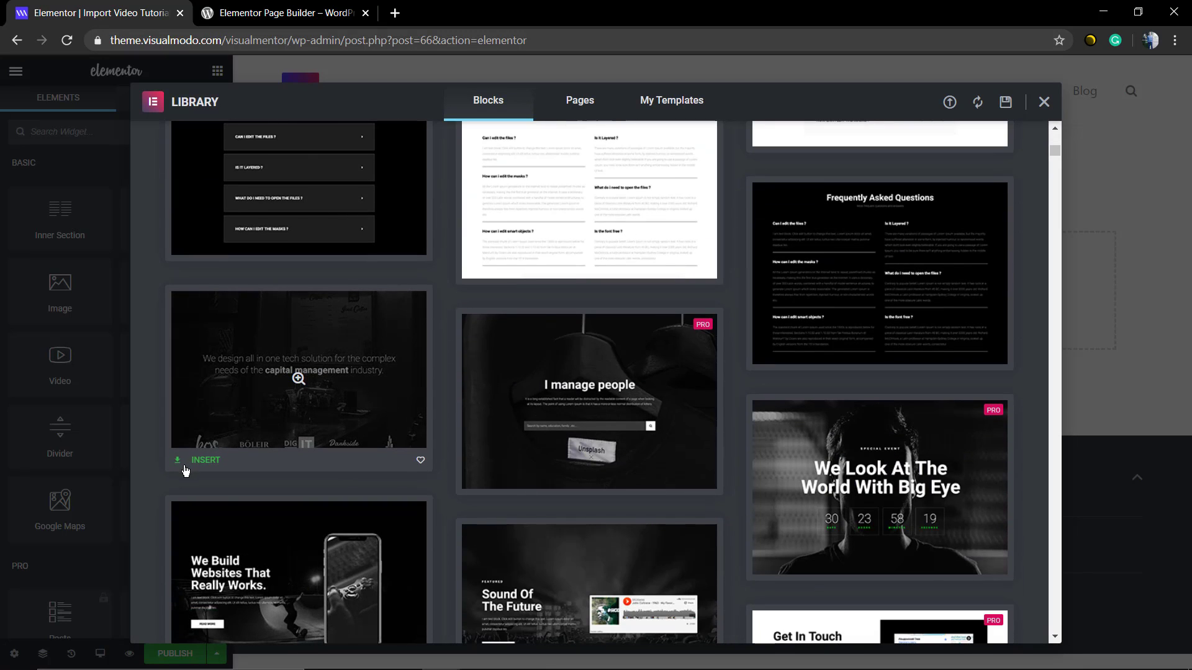
click(184, 464)
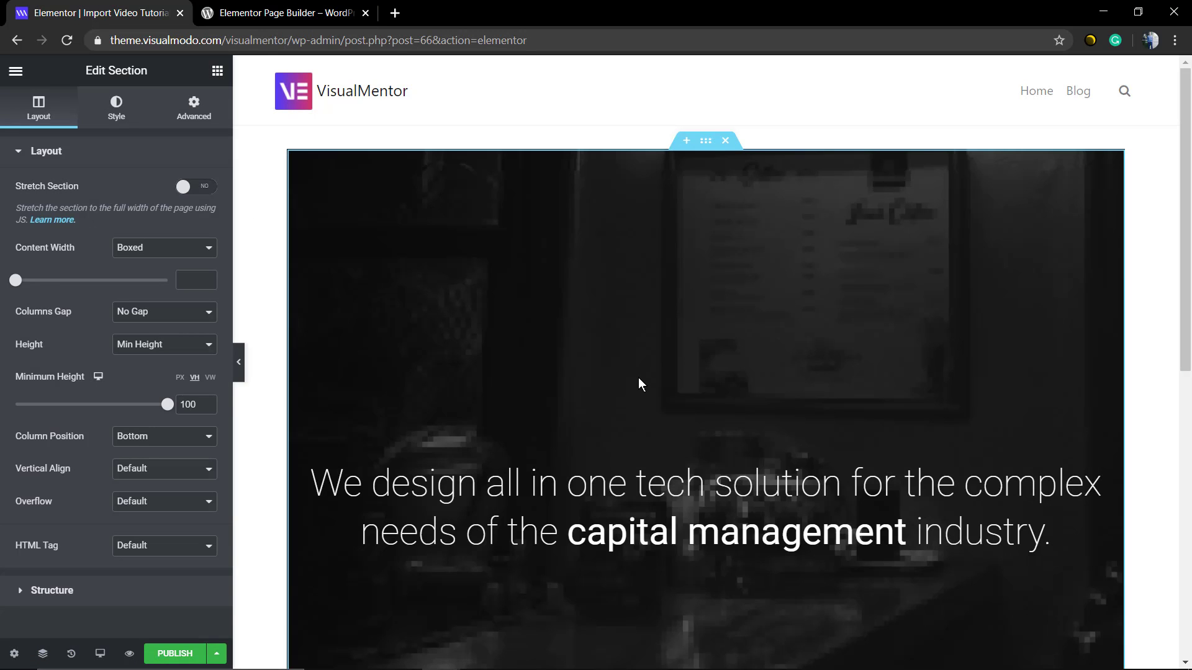
scroll(641, 385, down, 6)
scroll(561, 473, up, 6)
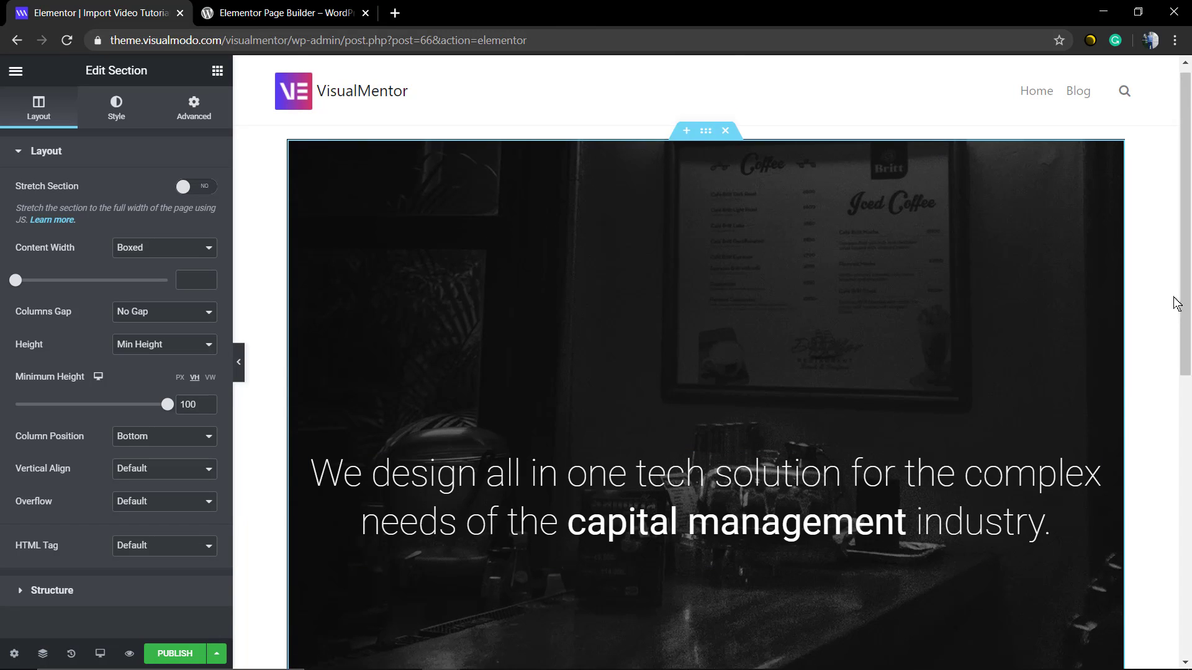
scroll(1160, 341, down, 6)
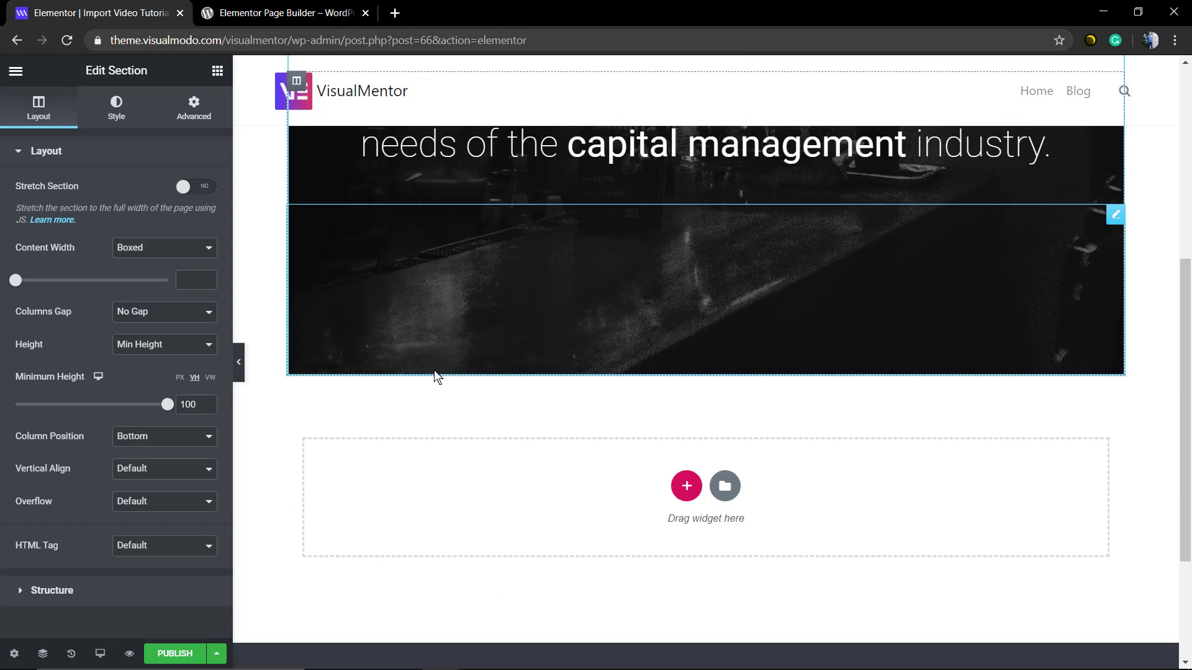
scroll(436, 377, up, 4)
scroll(634, 303, up, 2)
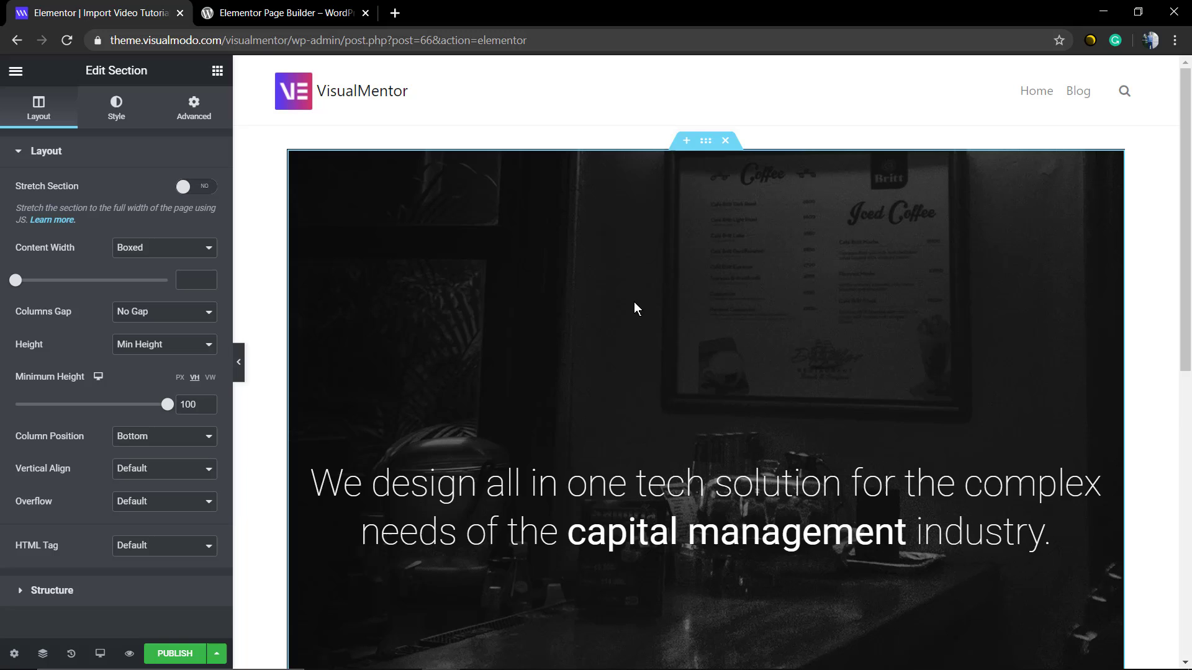
scroll(635, 305, down, 5)
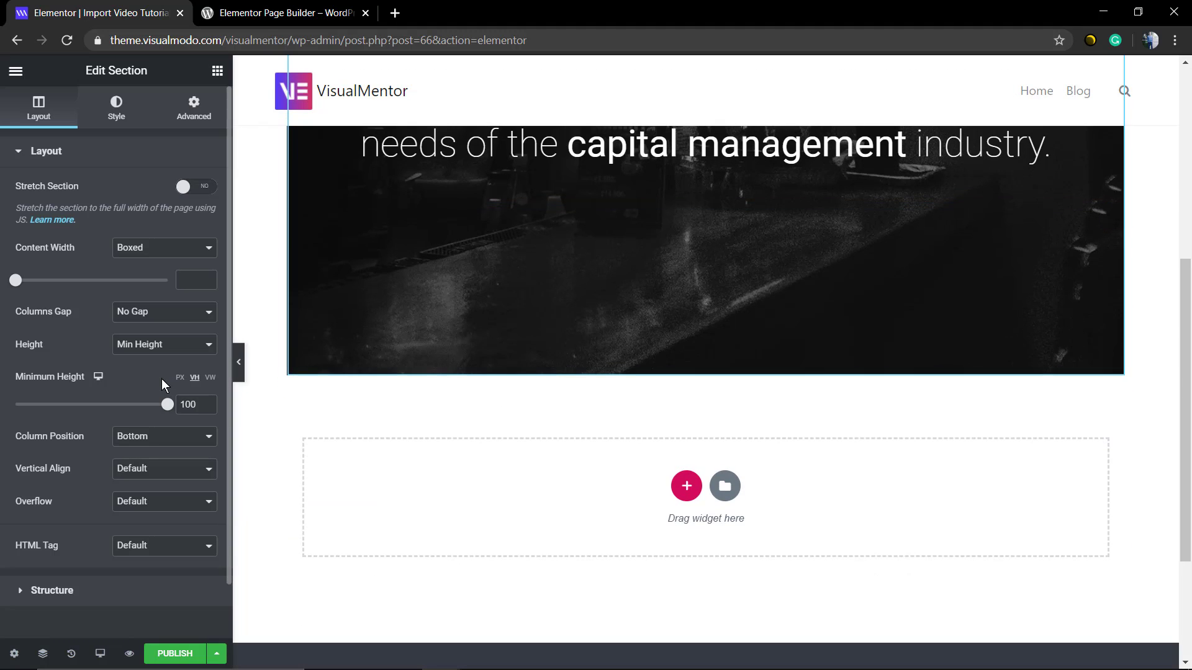
drag(165, 408, 125, 405)
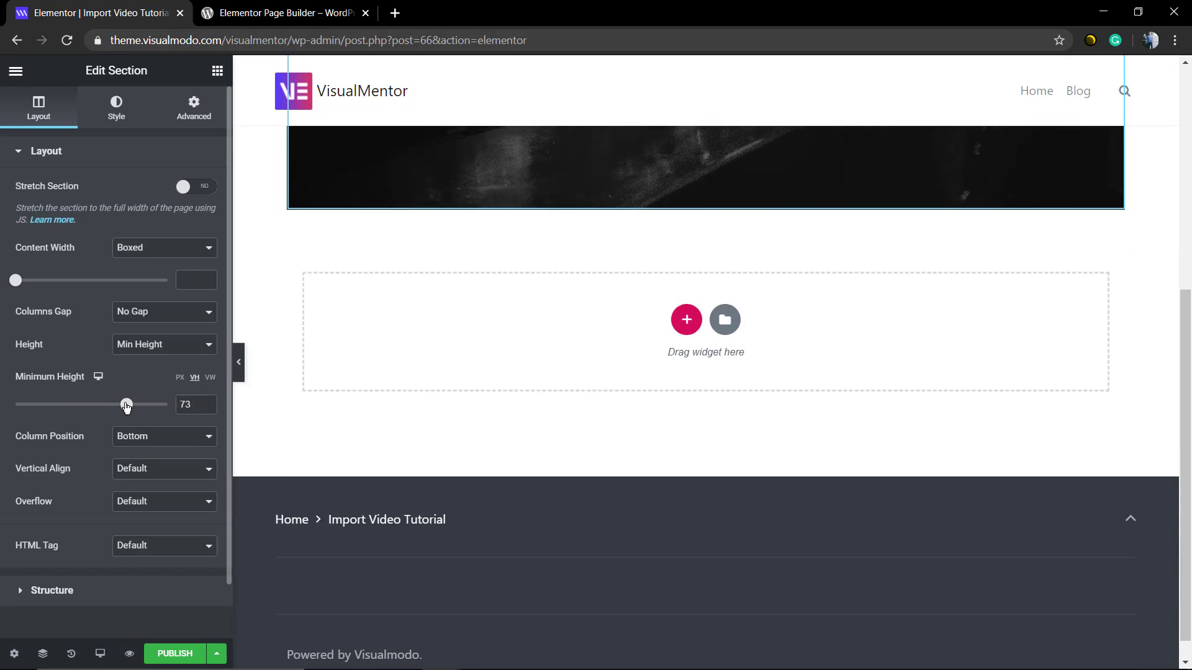
scroll(367, 396, up, 5)
drag(118, 407, 171, 407)
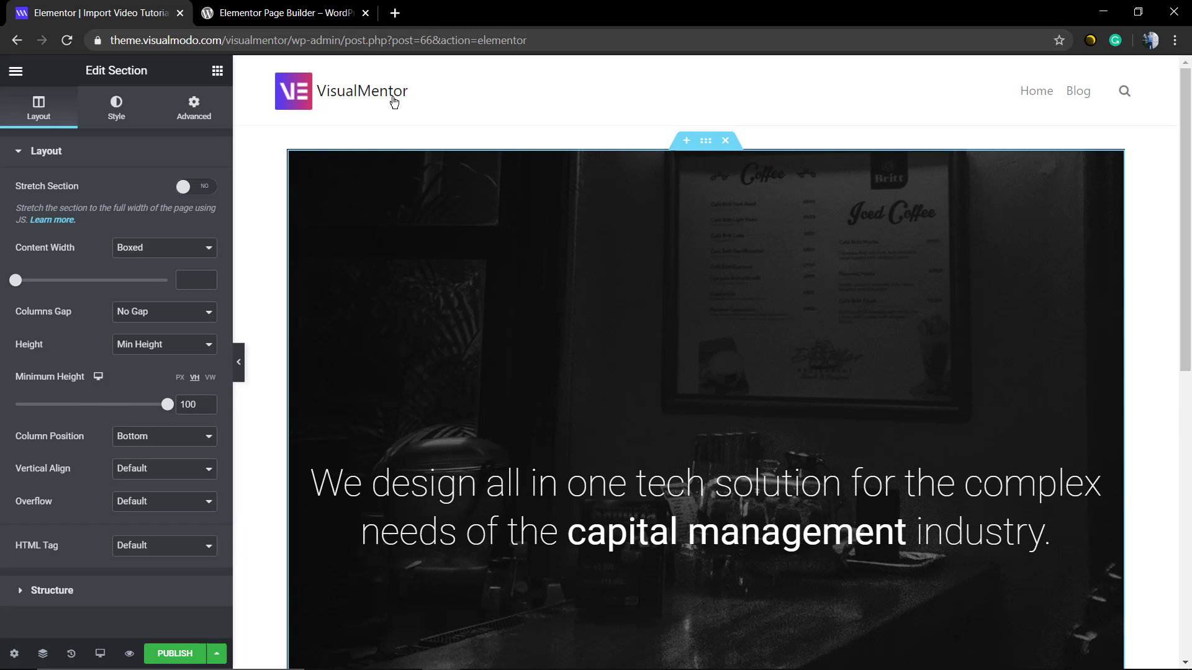
- Set the hero section's Stretch Section option to Yes for full page width
click(200, 196)
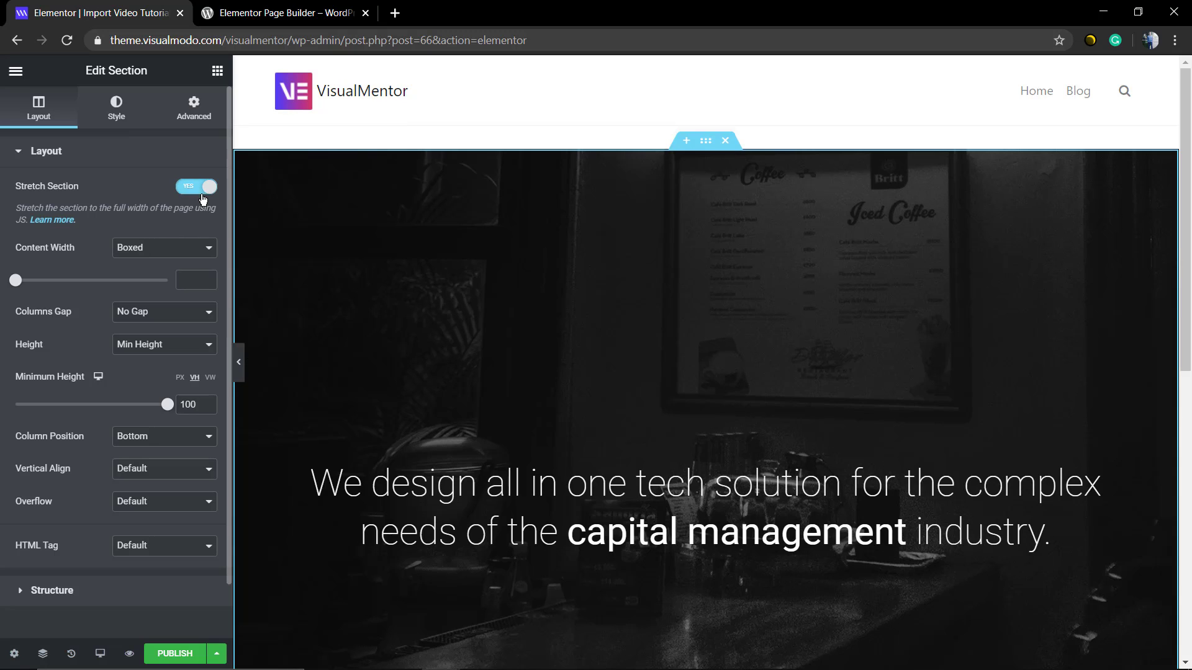
click(203, 197)
click(203, 197)
click(202, 198)
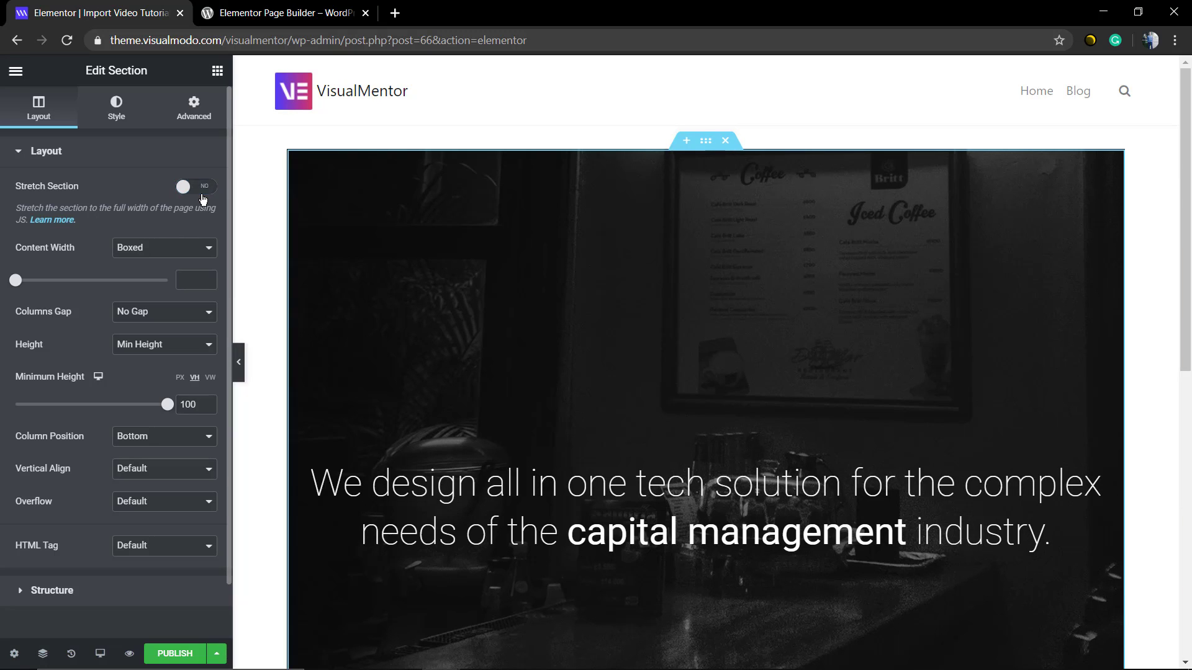
click(203, 198)
- Publish the page and scroll through the live result
scroll(729, 261, down, 8)
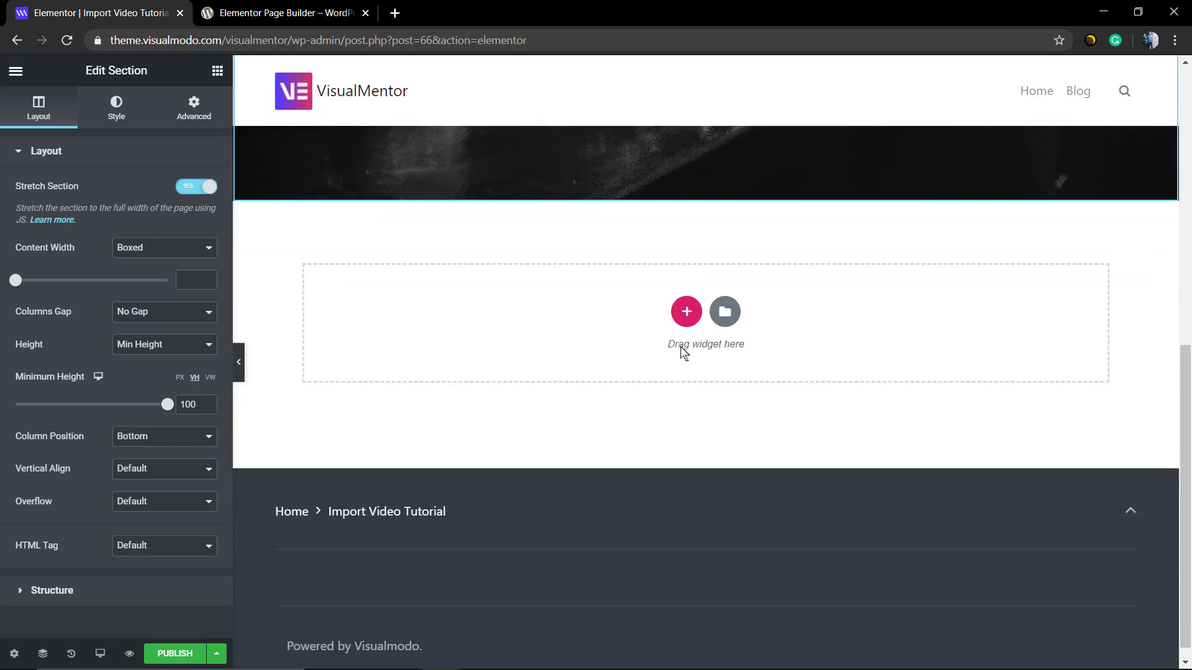
scroll(669, 351, up, 8)
scroll(669, 351, up, 1)
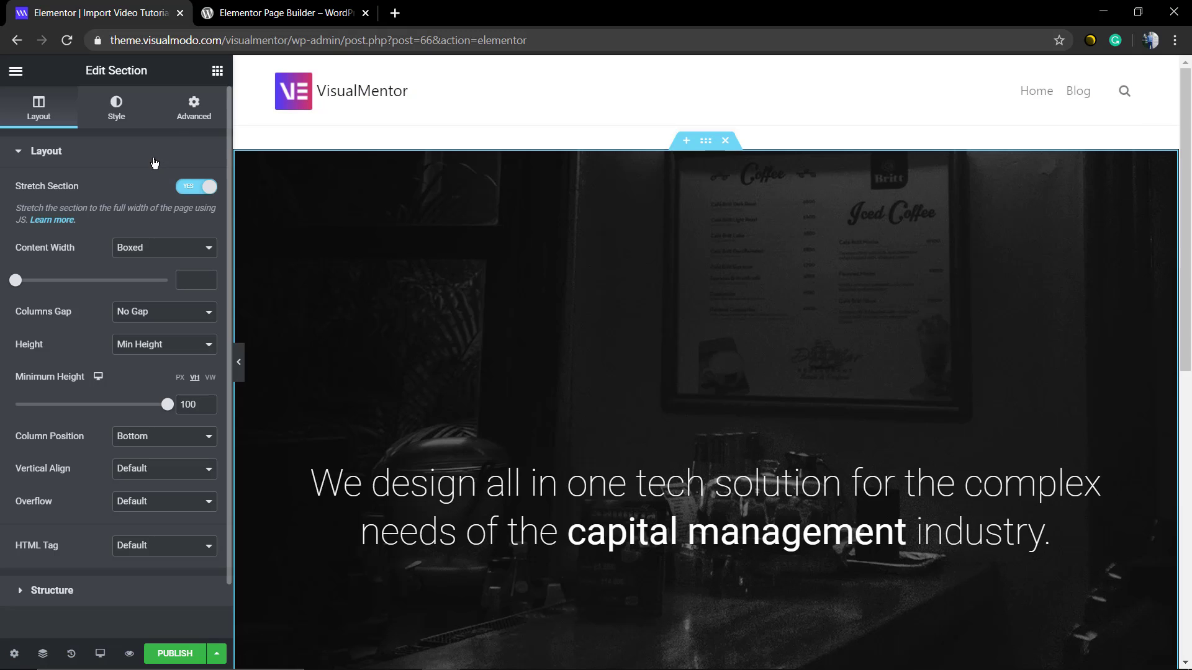
scroll(137, 502, down, 1)
click(174, 653)
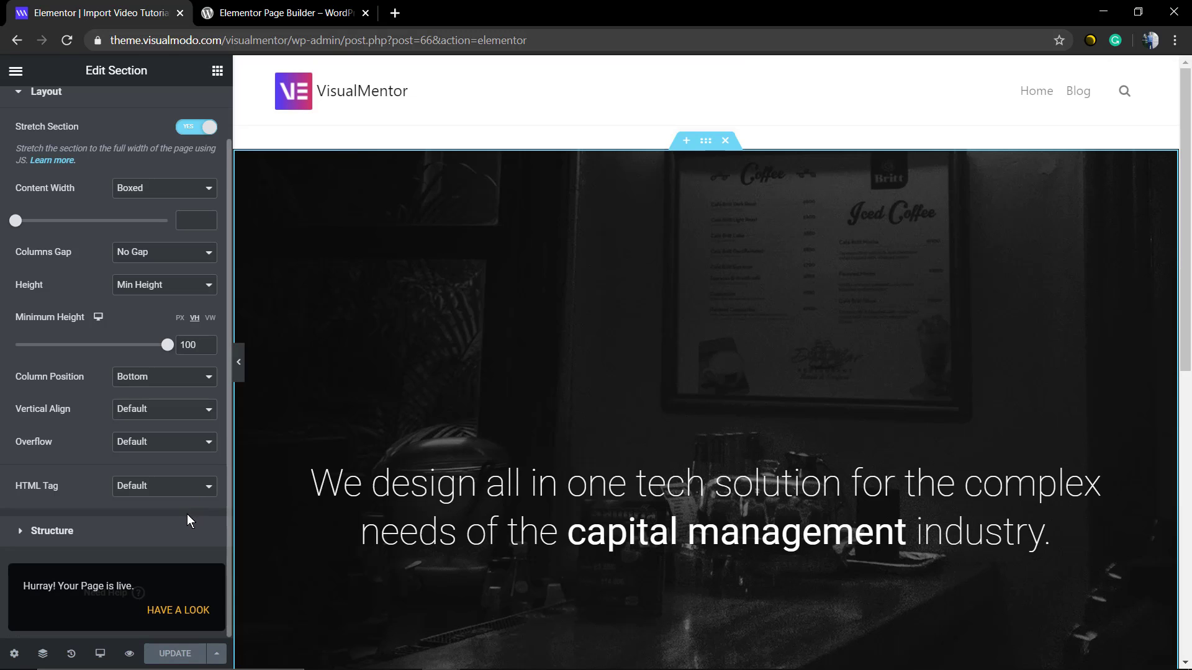
scroll(620, 491, down, 4)
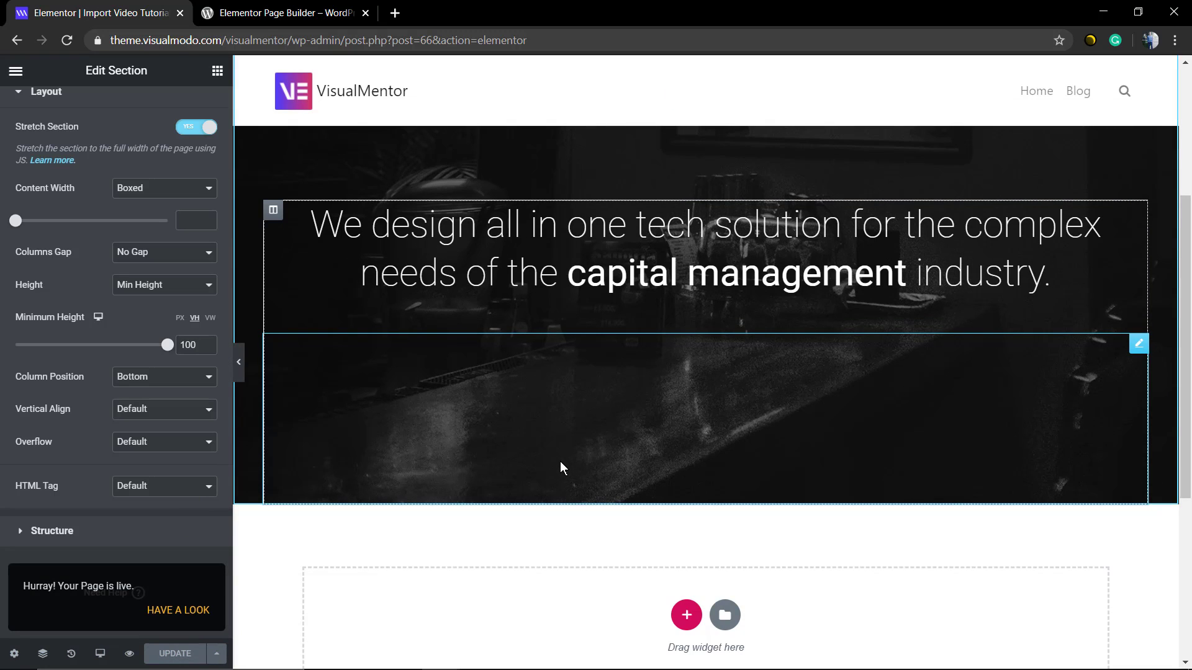
scroll(623, 398, up, 4)
scroll(584, 375, down, 2)
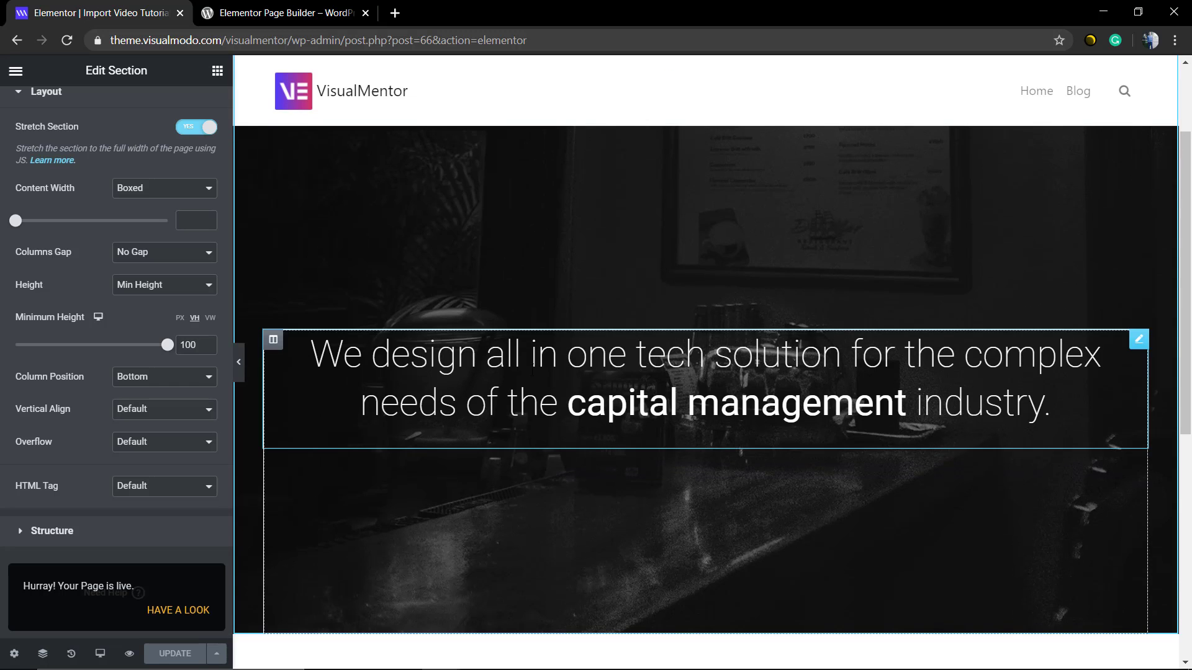
scroll(449, 341, up, 2)
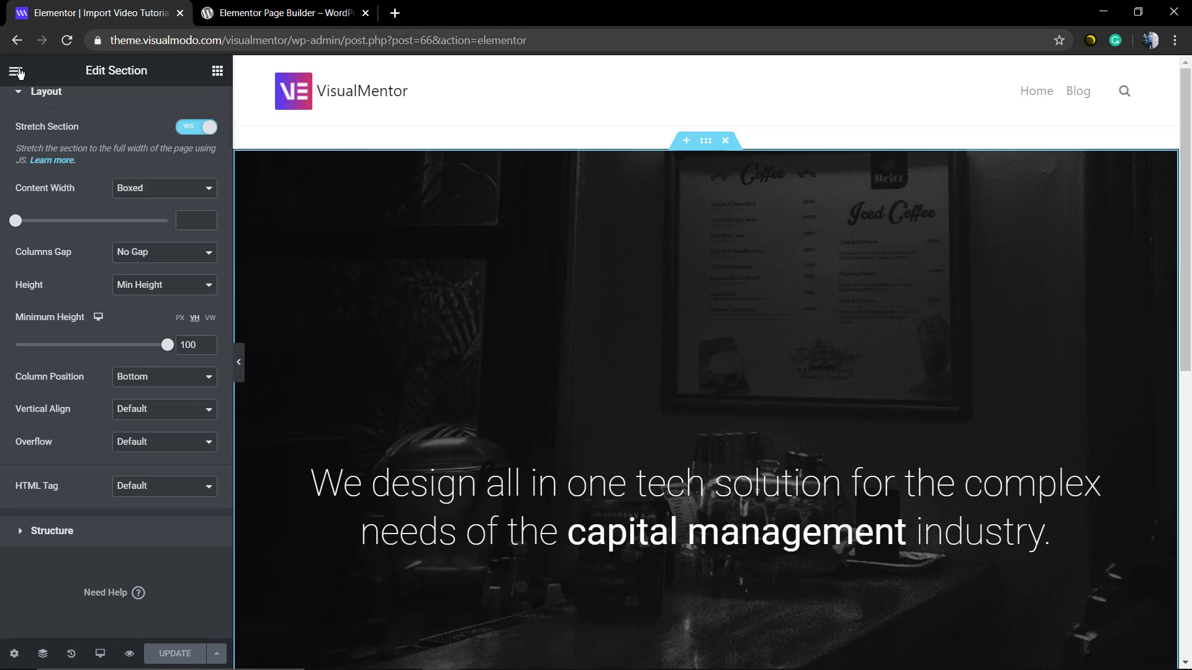
- Leave the section settings and bring back the Elements widget list, checking Global along the way
click(17, 72)
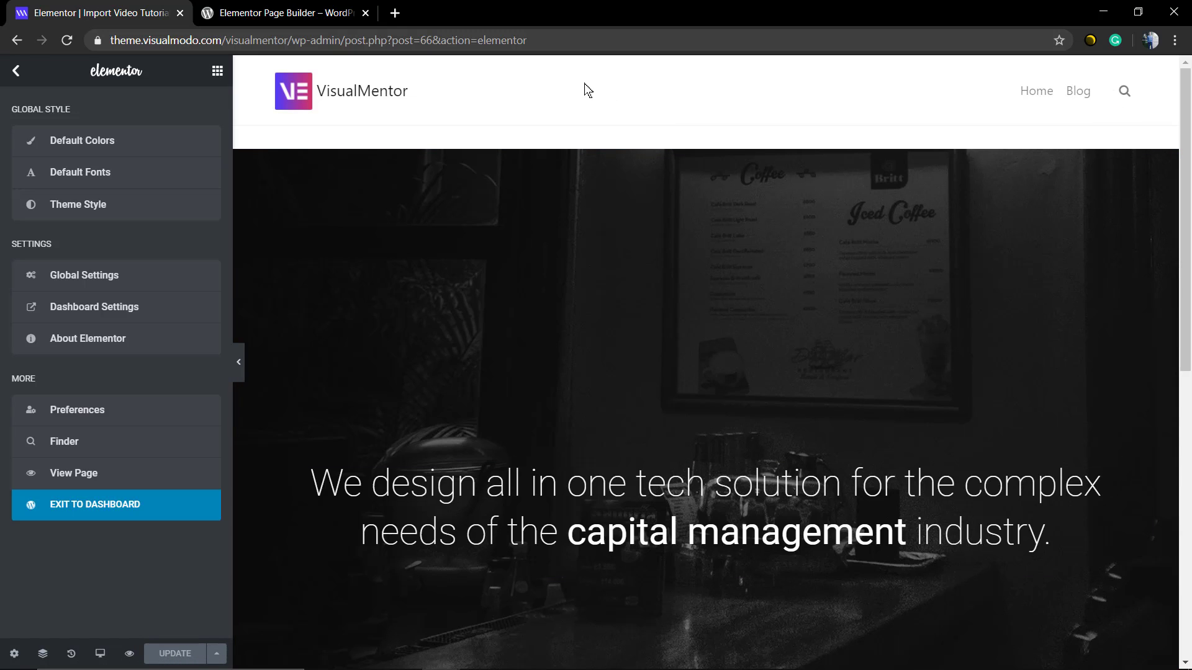
click(14, 73)
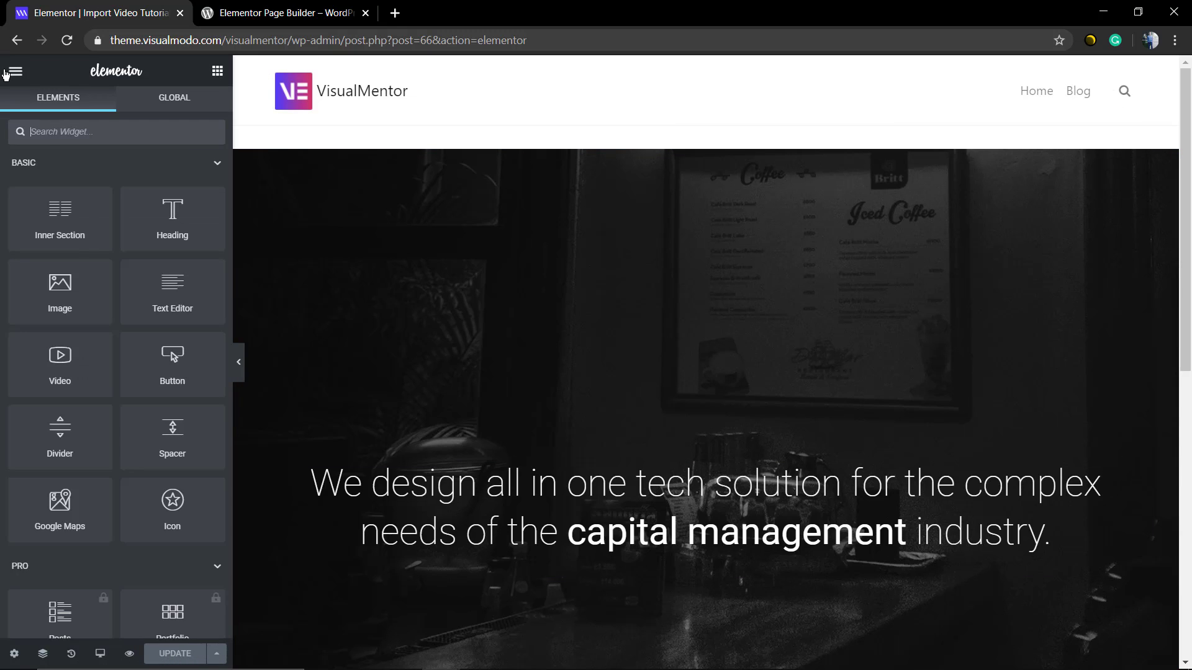
click(13, 73)
click(13, 74)
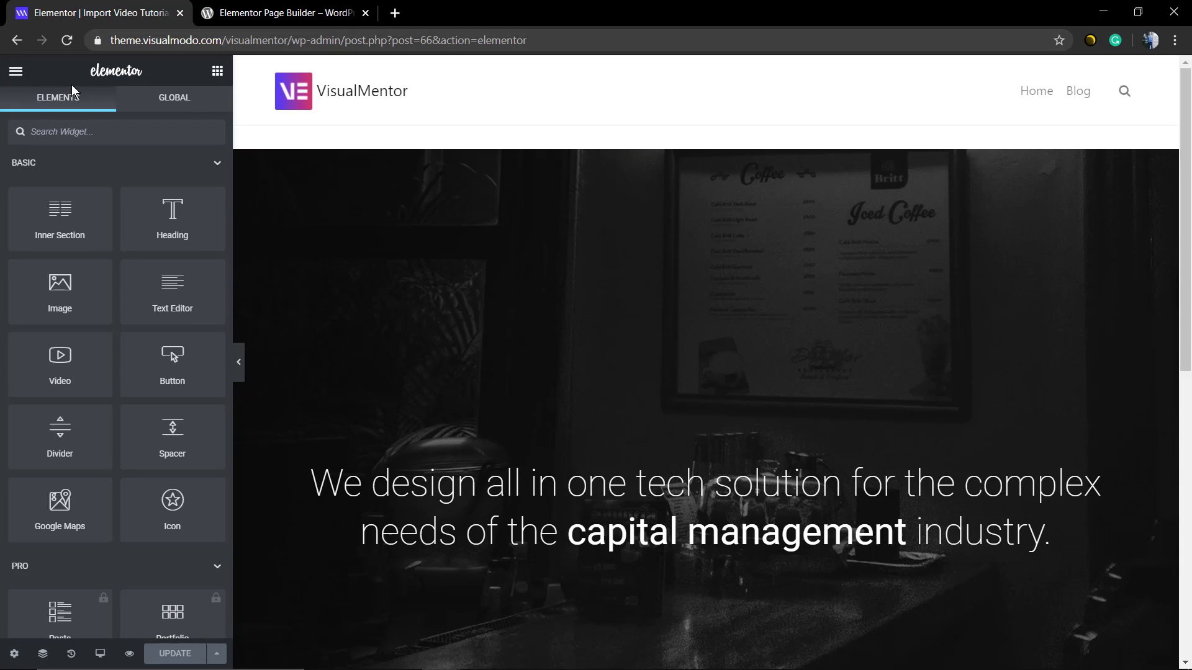
click(196, 95)
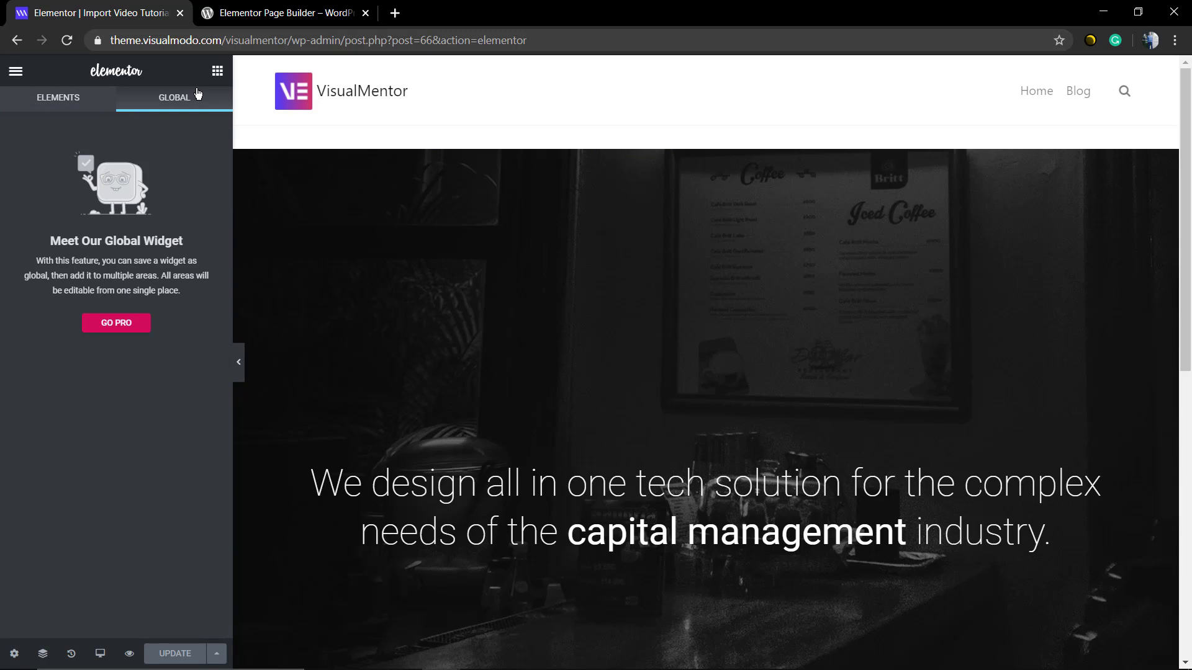
click(81, 96)
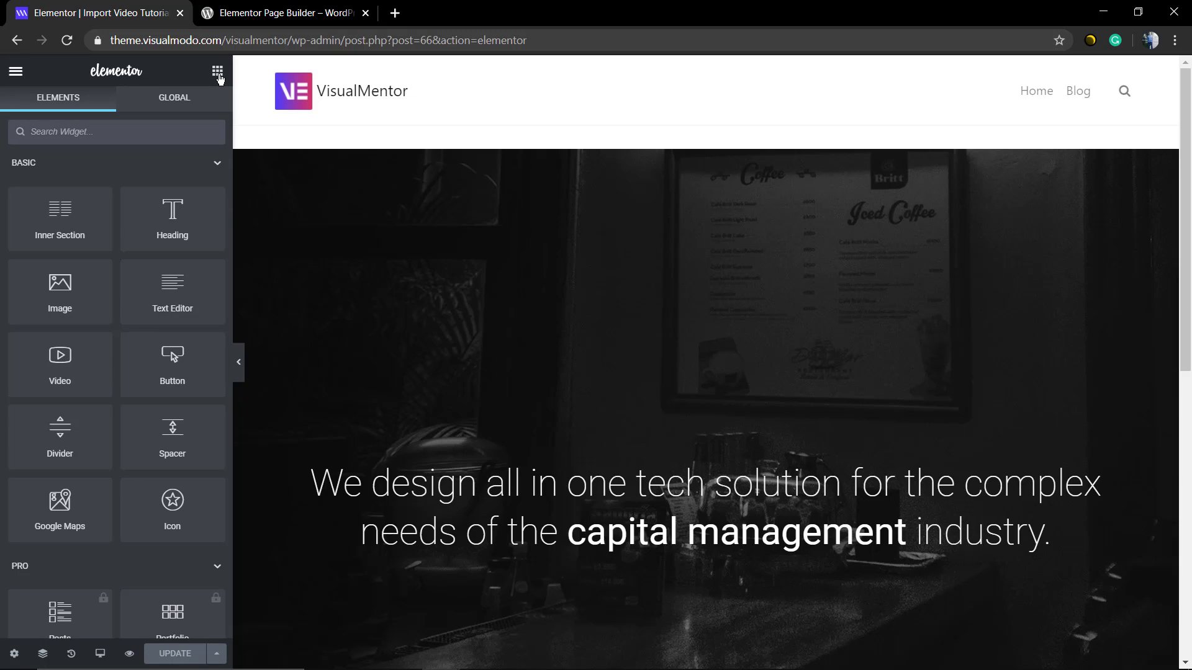
click(14, 72)
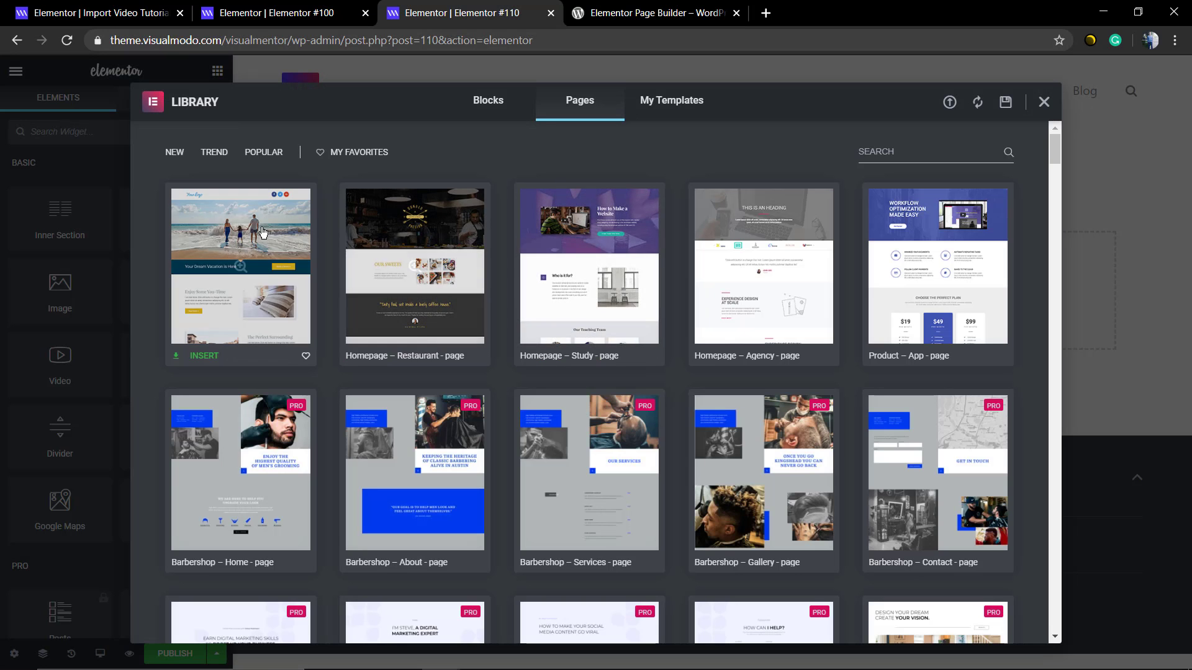
- Preview the beach template 'Your Dream Vacation is Here' and insert it into the page
click(247, 270)
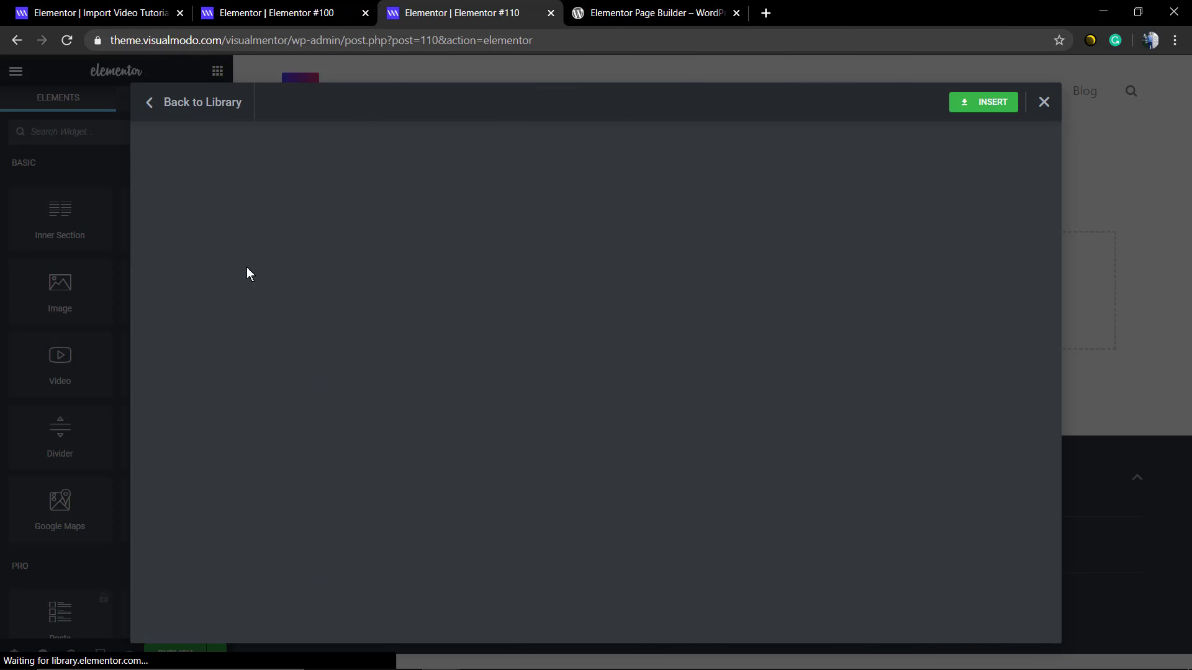
scroll(692, 314, down, 10)
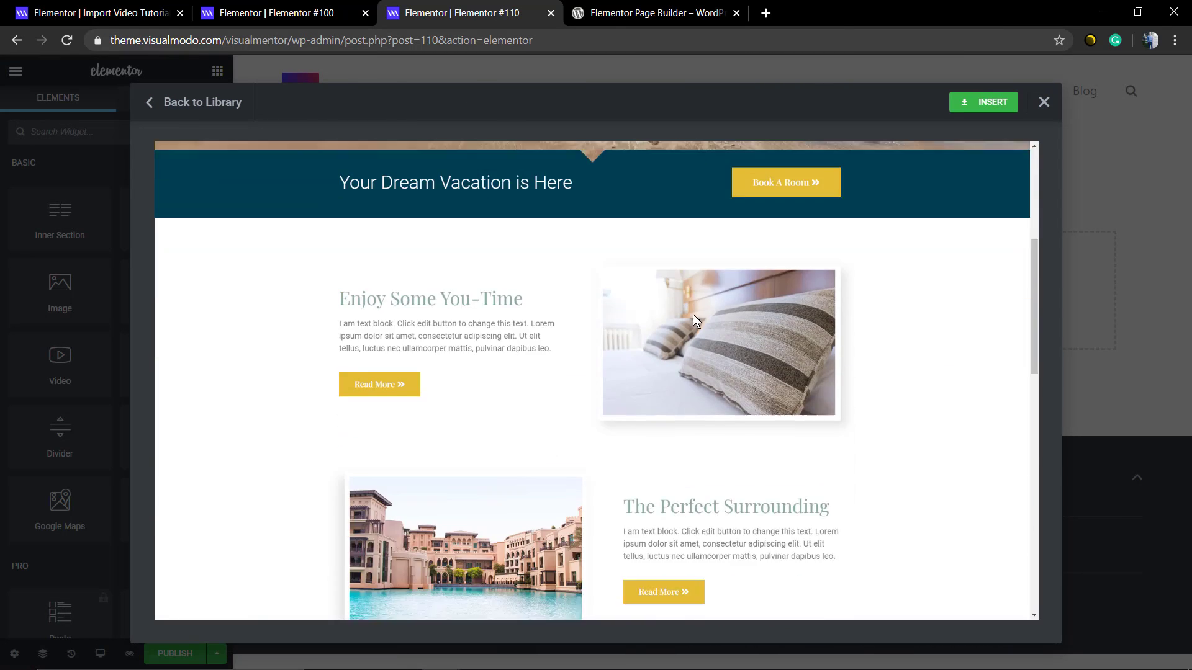
scroll(685, 327, down, 10)
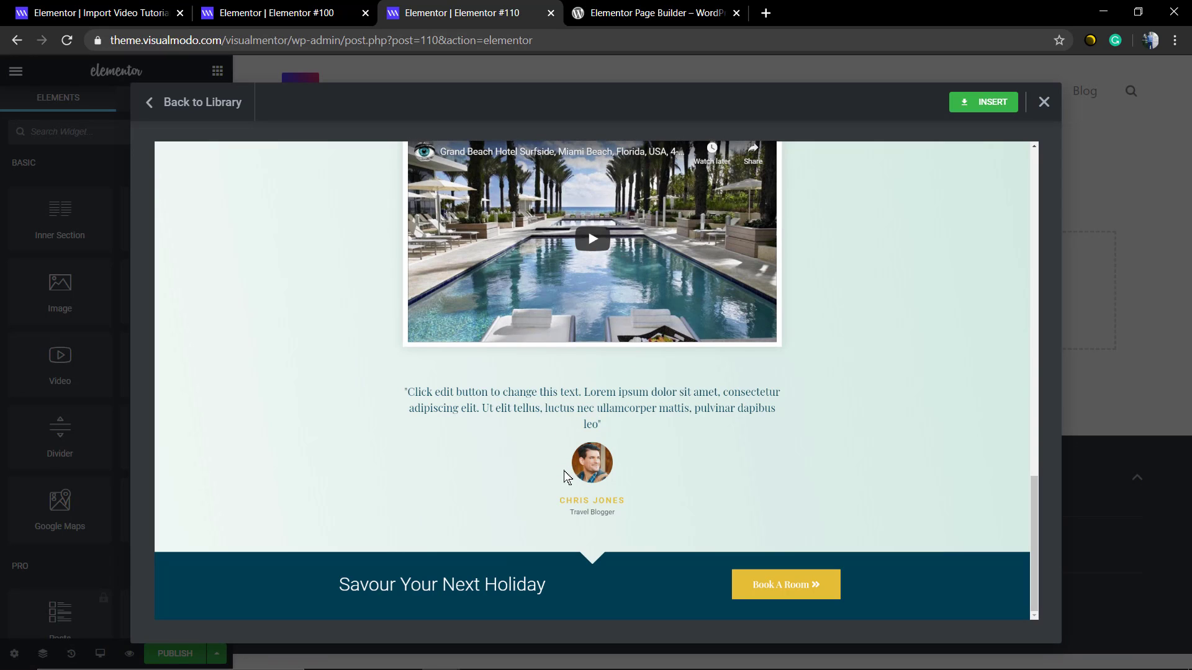
scroll(602, 356, up, 20)
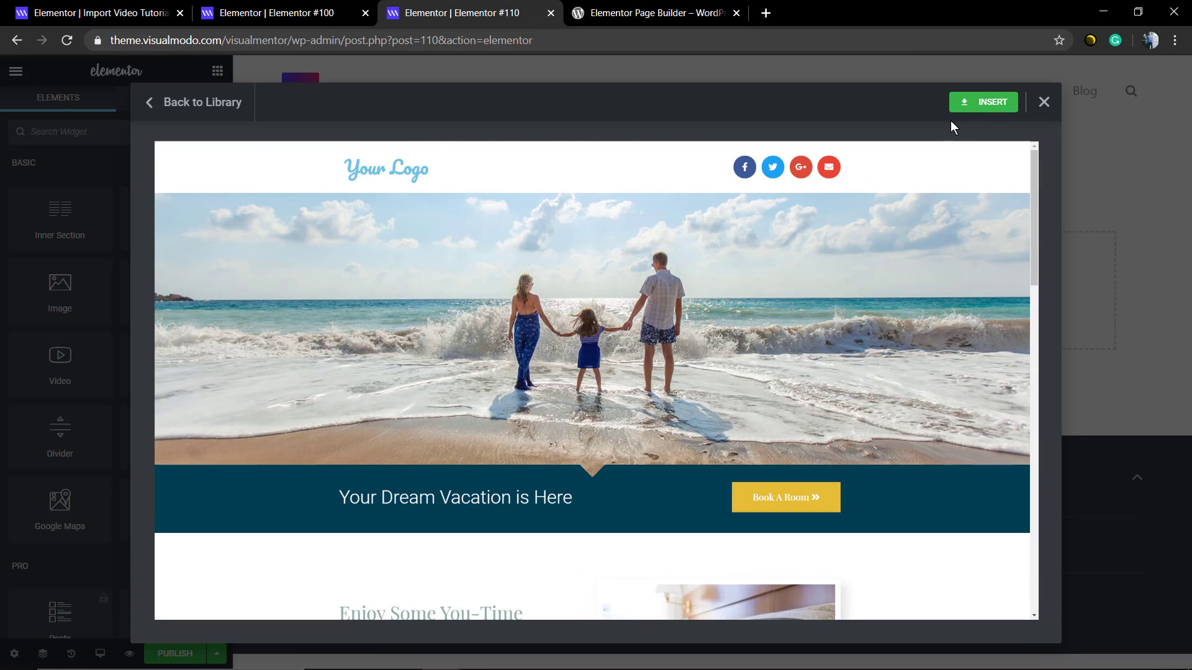
click(979, 105)
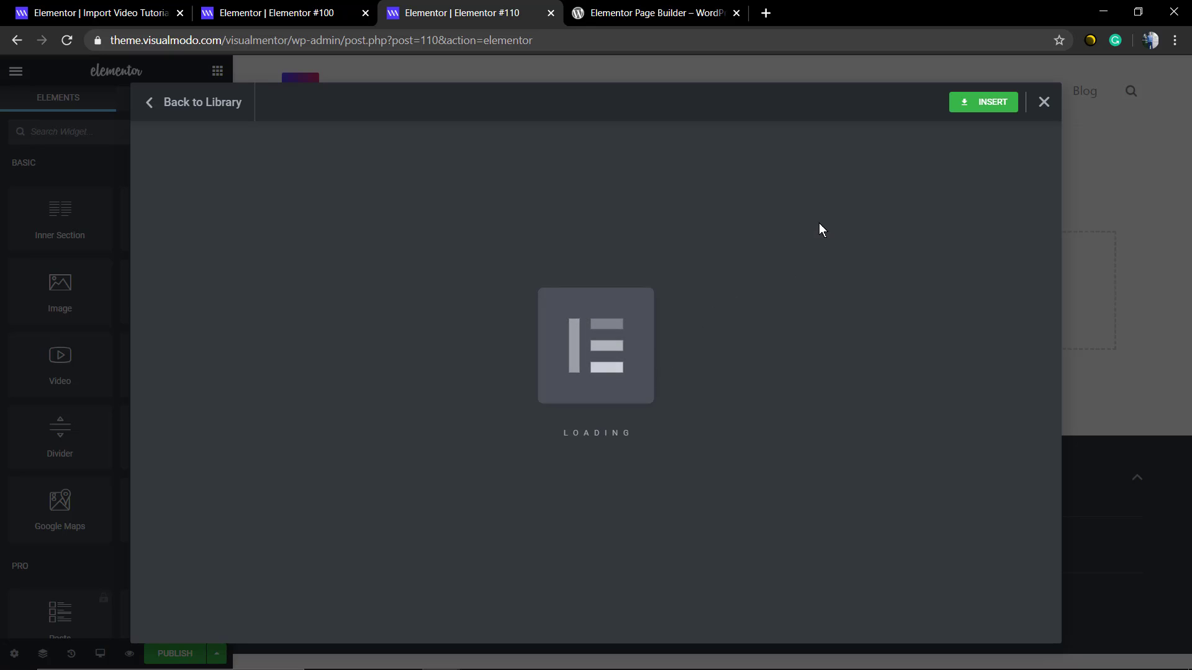